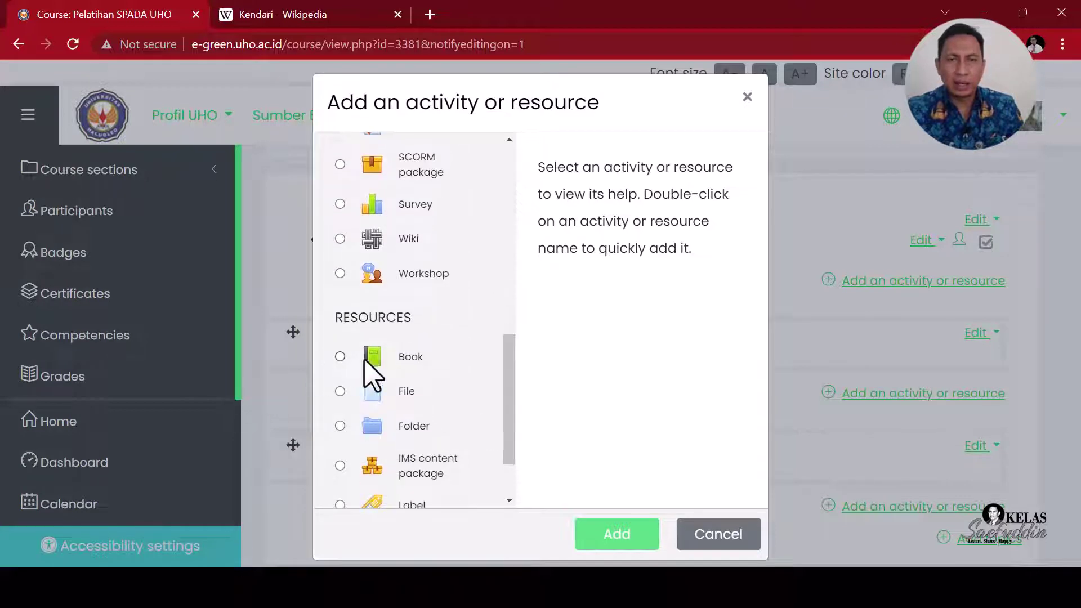
# Add a Book resource to Topic 1 and name it "Sejarah Kota Kendari".
pyautogui.click(340, 358)
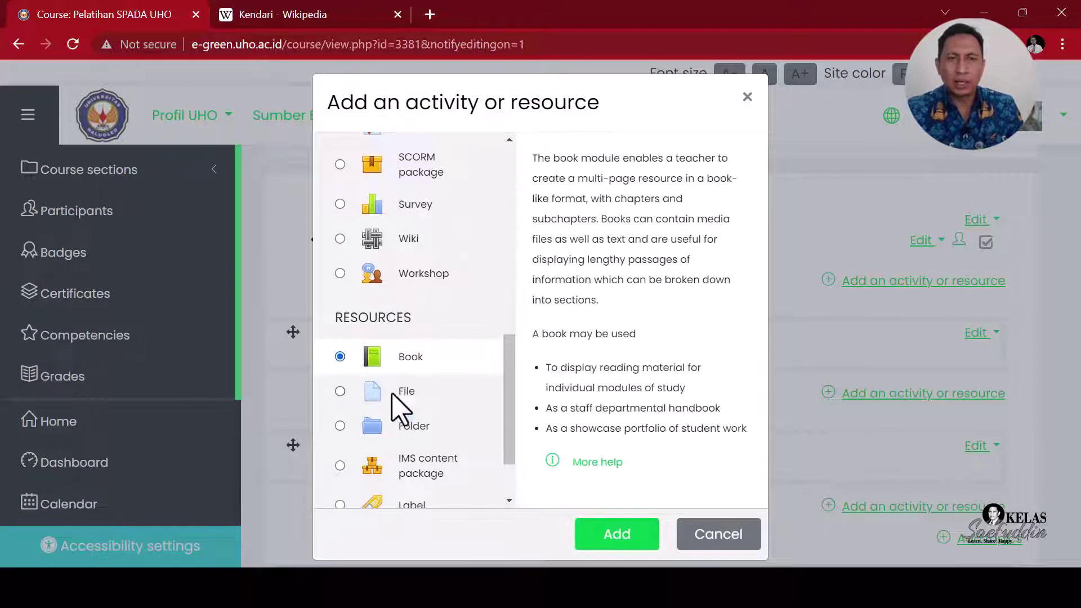
pyautogui.click(617, 534)
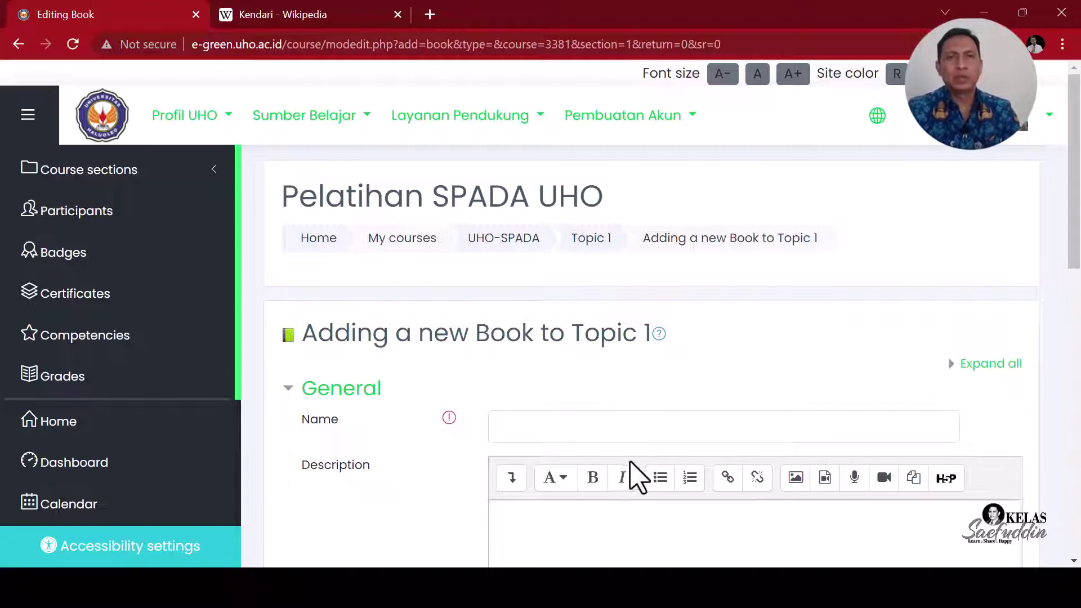
pyautogui.click(337, 17)
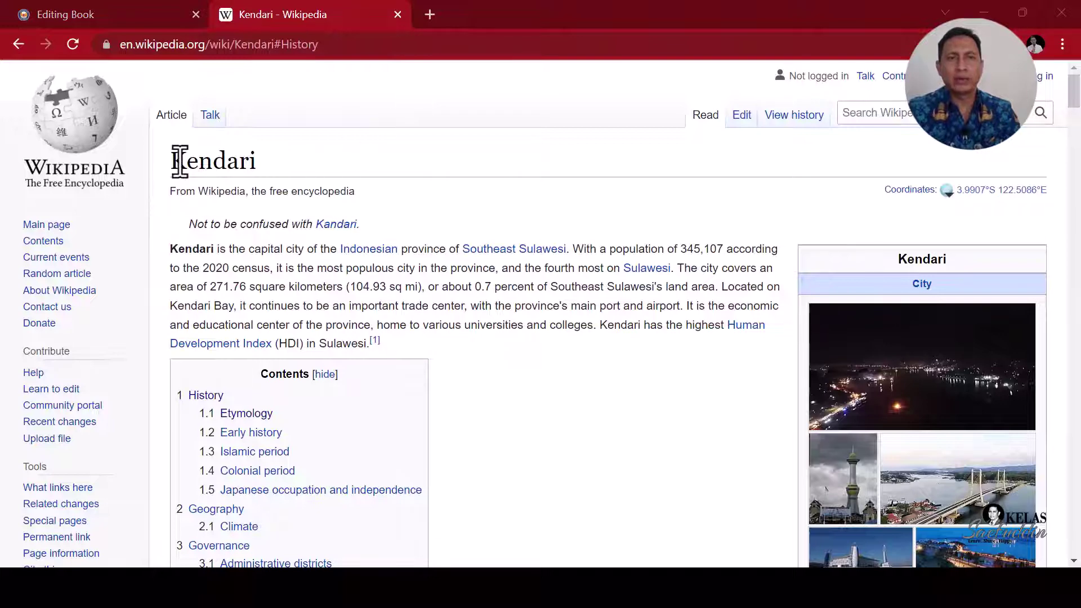
pyautogui.click(126, 17)
pyautogui.click(530, 423)
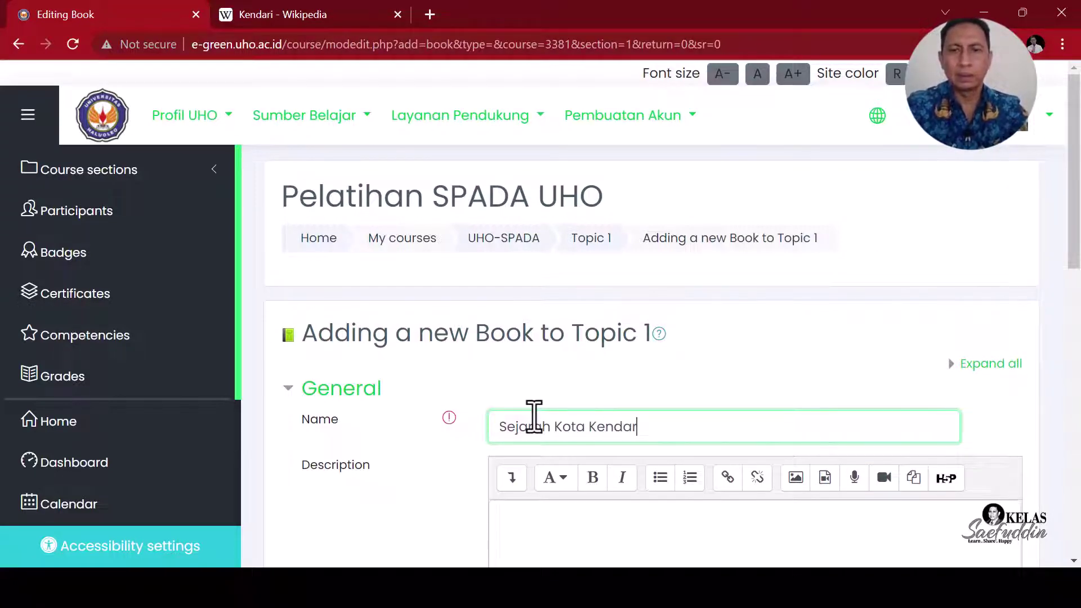
pyautogui.scroll(-2, 580, 415)
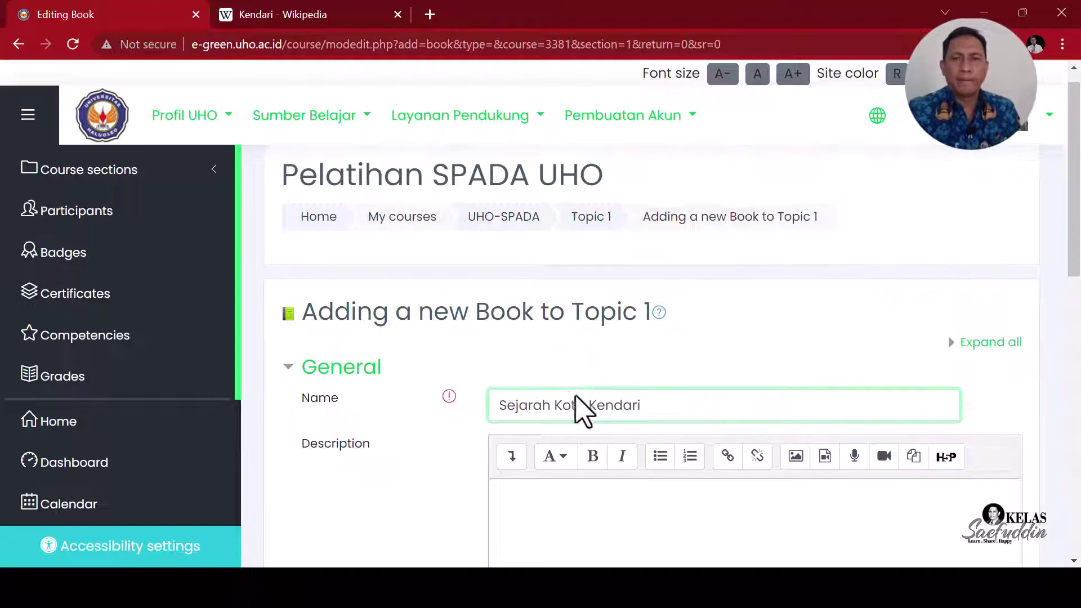
pyautogui.scroll(-2, 580, 415)
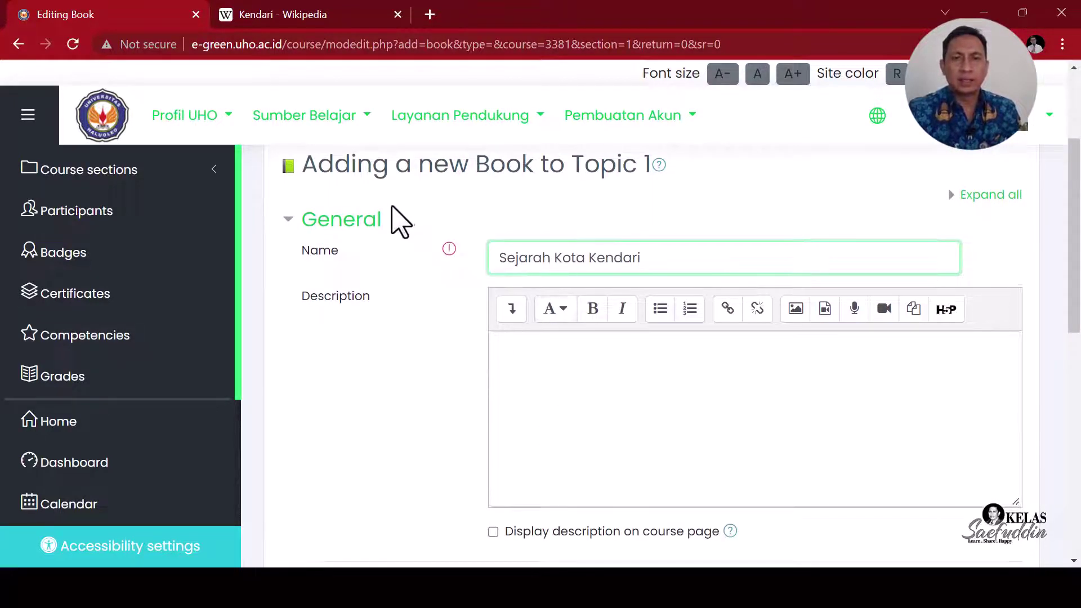
# Copy the introductory paragraph of the Wikipedia Kendari article into the book's description and remove its hyperlinks.
pyautogui.click(330, 17)
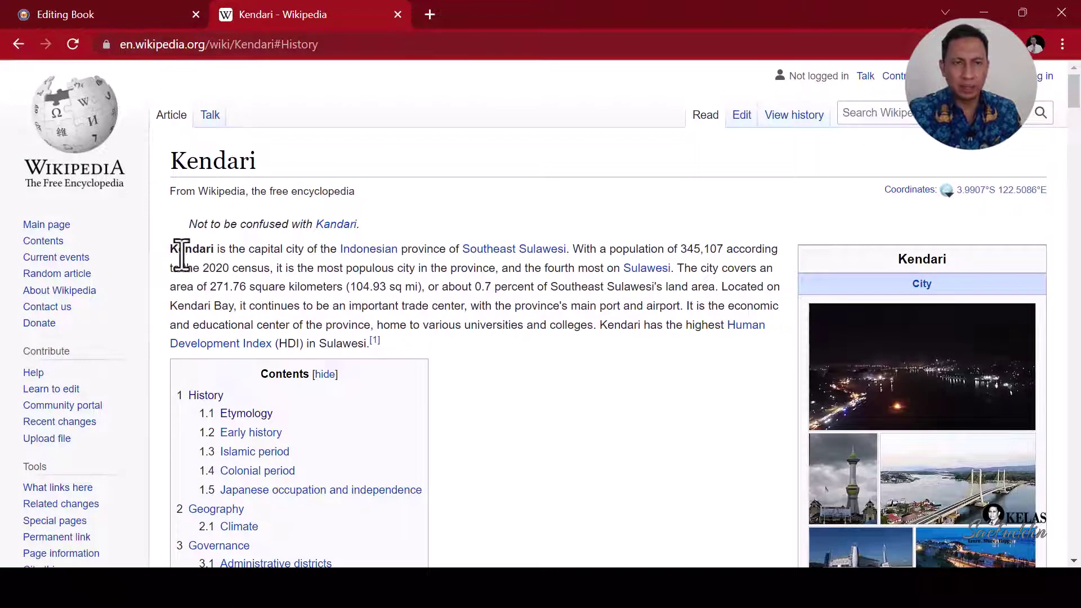
pyautogui.moveTo(172, 251); pyautogui.dragTo(372, 346)
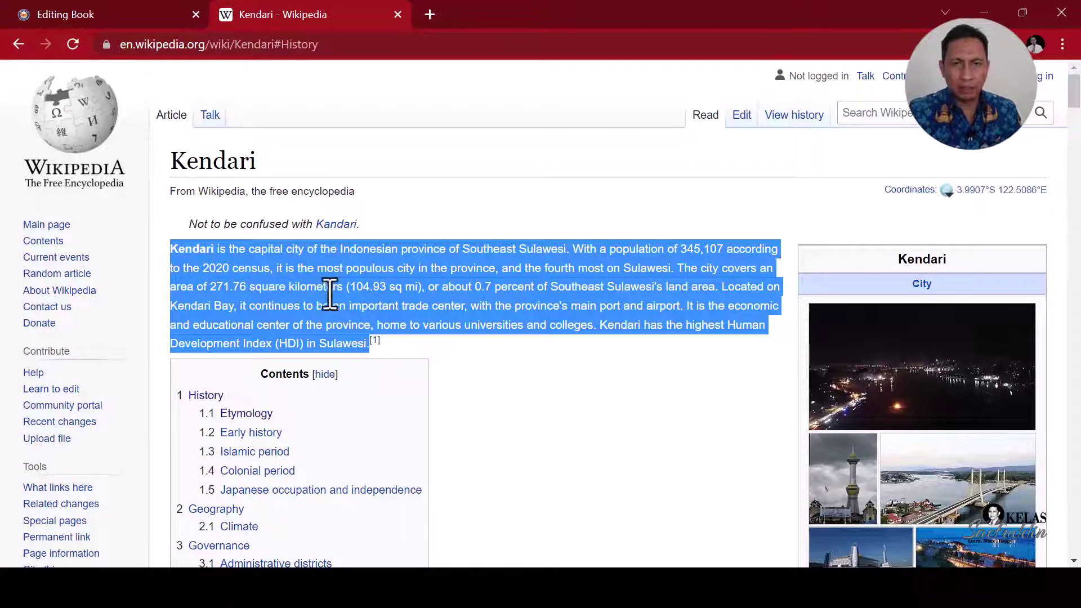
pyautogui.rightClick(292, 267)
pyautogui.click(330, 276)
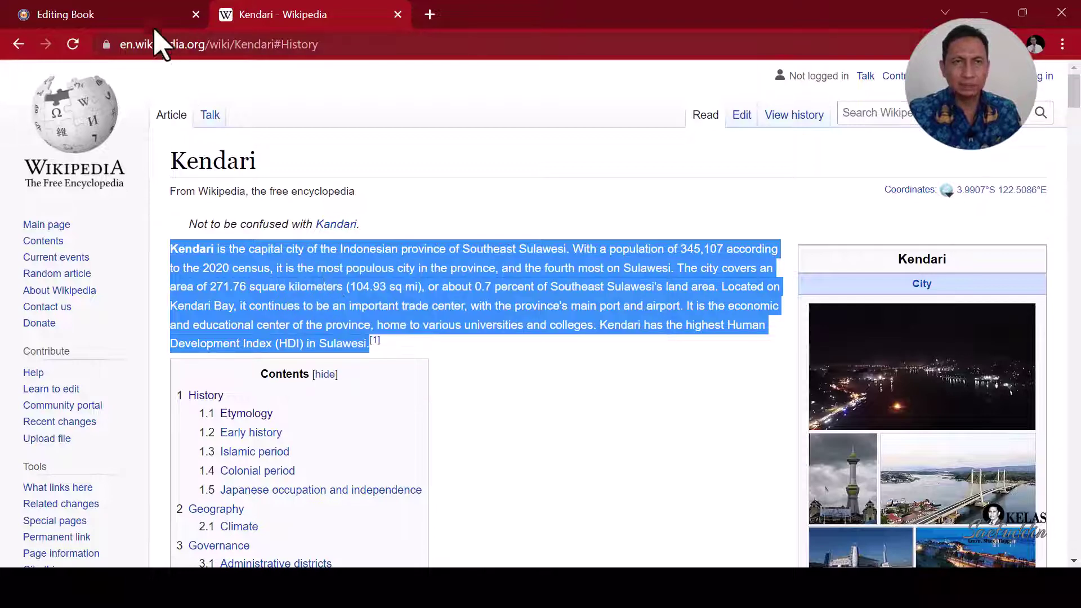
pyautogui.click(156, 26)
pyautogui.click(602, 367)
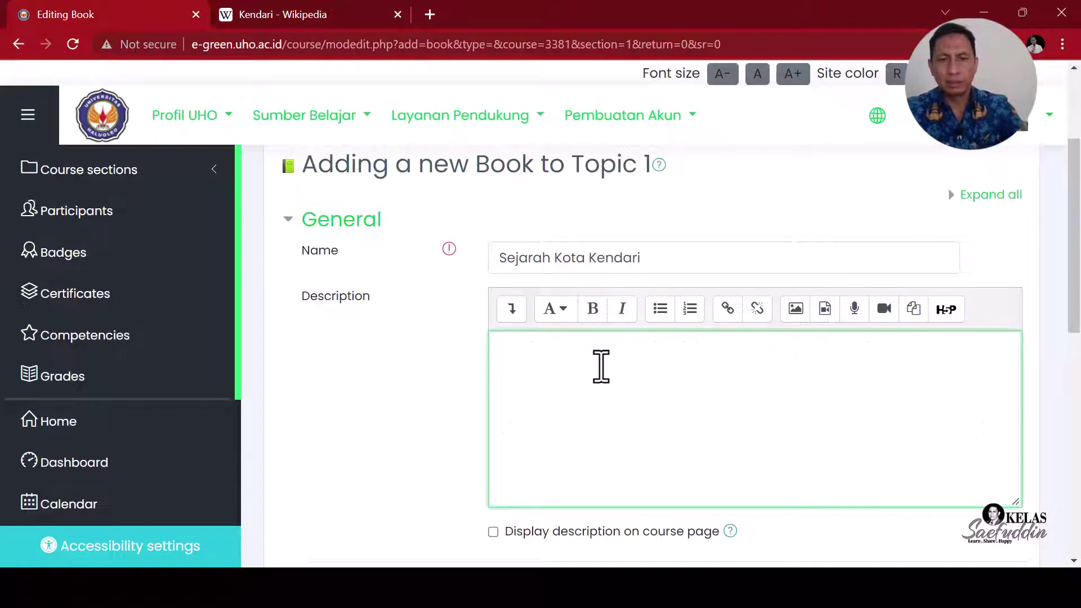
pyautogui.hotkey('ctrl', 'v')
pyautogui.hotkey('ctrl', 'a')
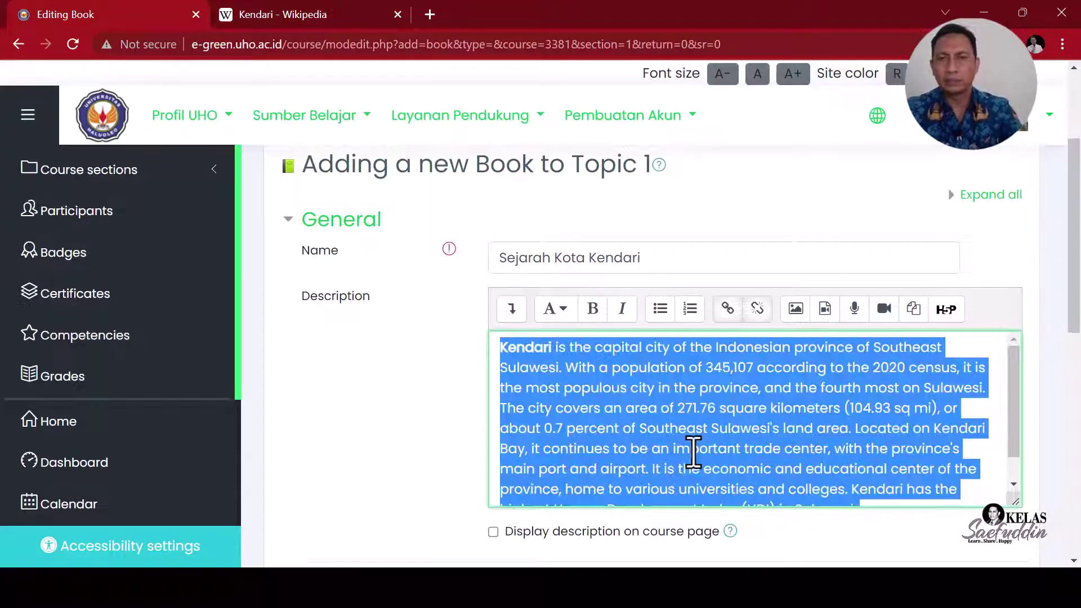
pyautogui.click(767, 311)
# Enable displaying the description on the course page and expand the Appearance settings.
pyautogui.scroll(-2, 664, 422)
pyautogui.click(504, 538)
pyautogui.click(505, 532)
pyautogui.scroll(-6, 558, 499)
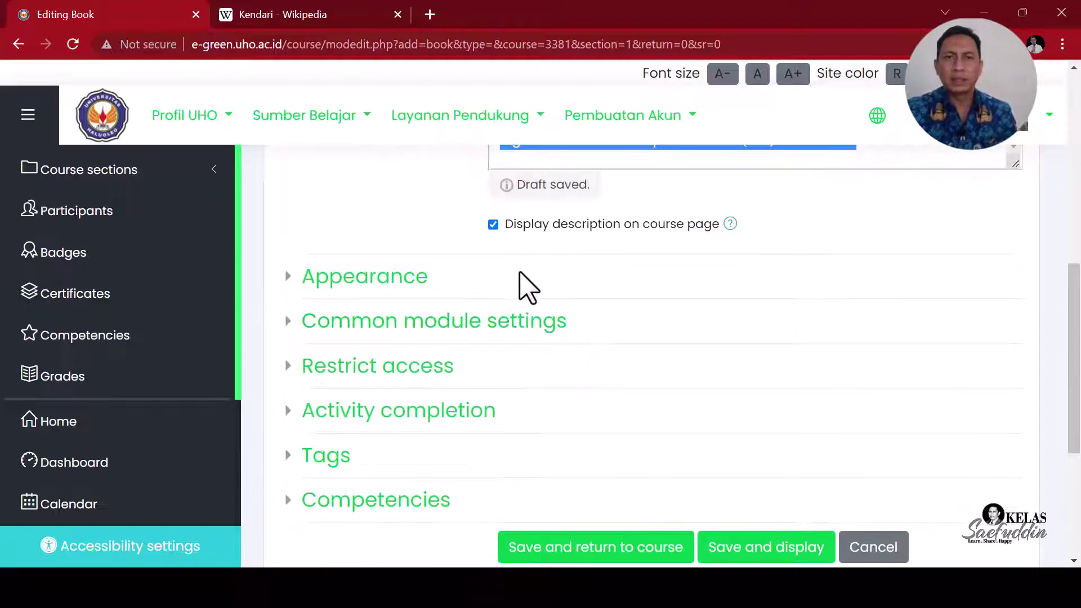
pyautogui.click(290, 297)
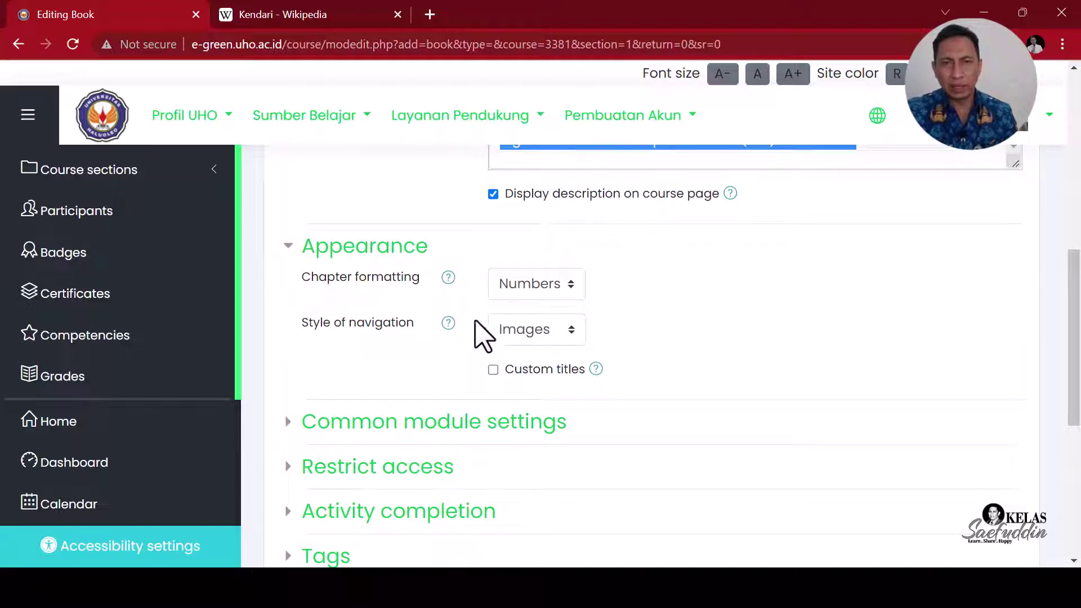
# Try Bullets as the chapter formatting and set it back to Numbers.
pyautogui.click(564, 292)
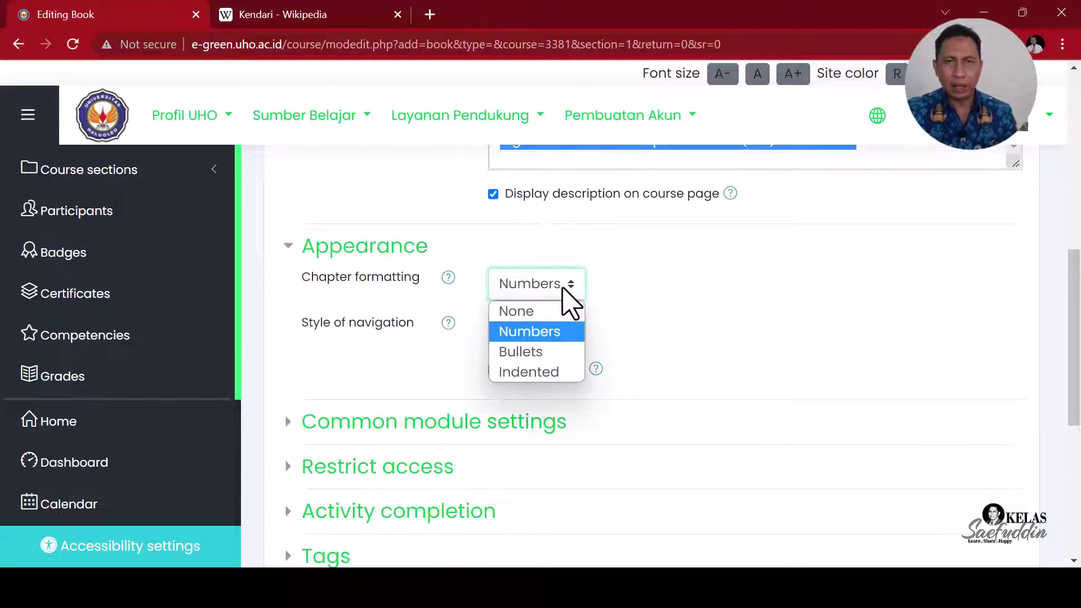
pyautogui.click(557, 359)
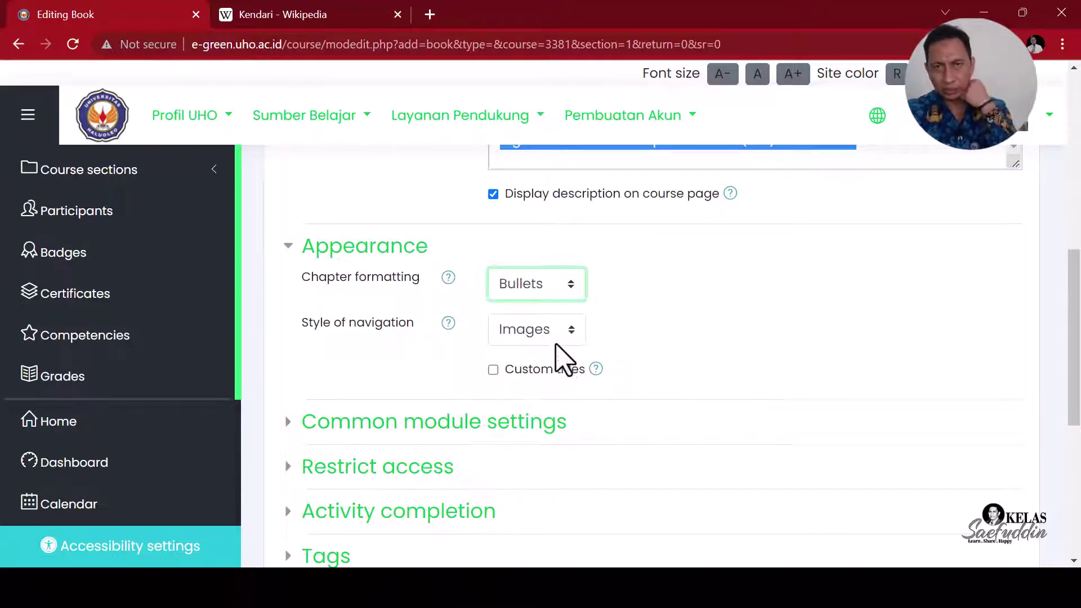
pyautogui.click(570, 295)
pyautogui.click(559, 333)
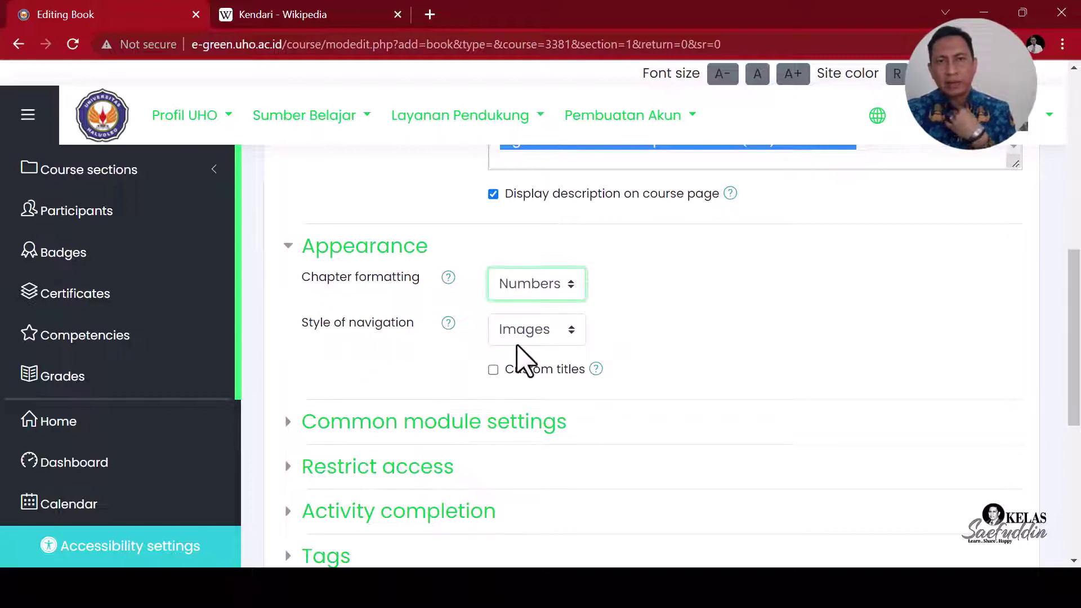
# Set the book's style of navigation to Text, and save and display the book.
pyautogui.click(575, 333)
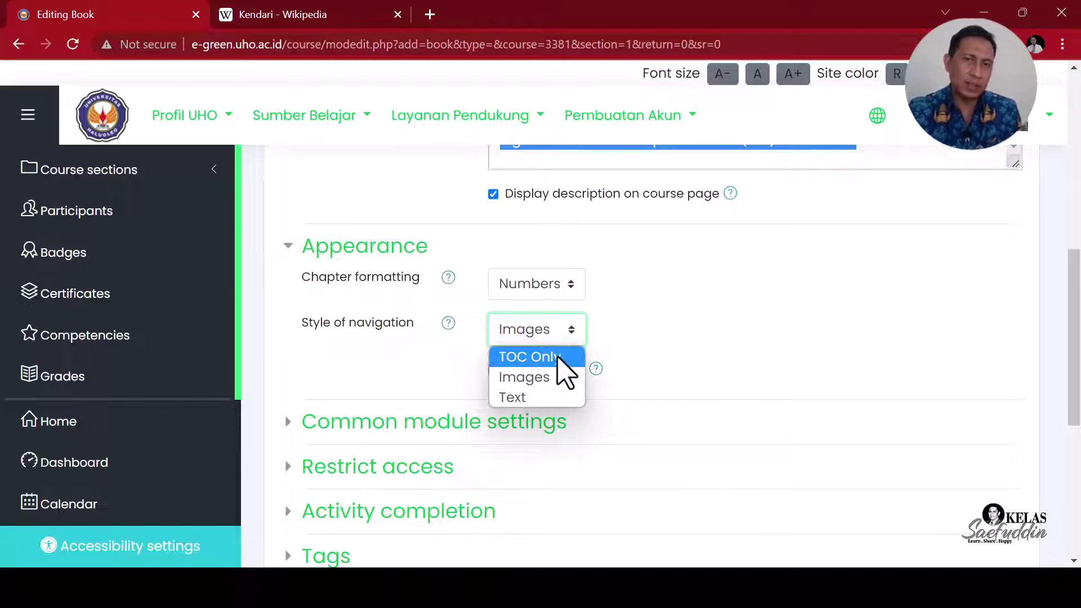
pyautogui.click(551, 397)
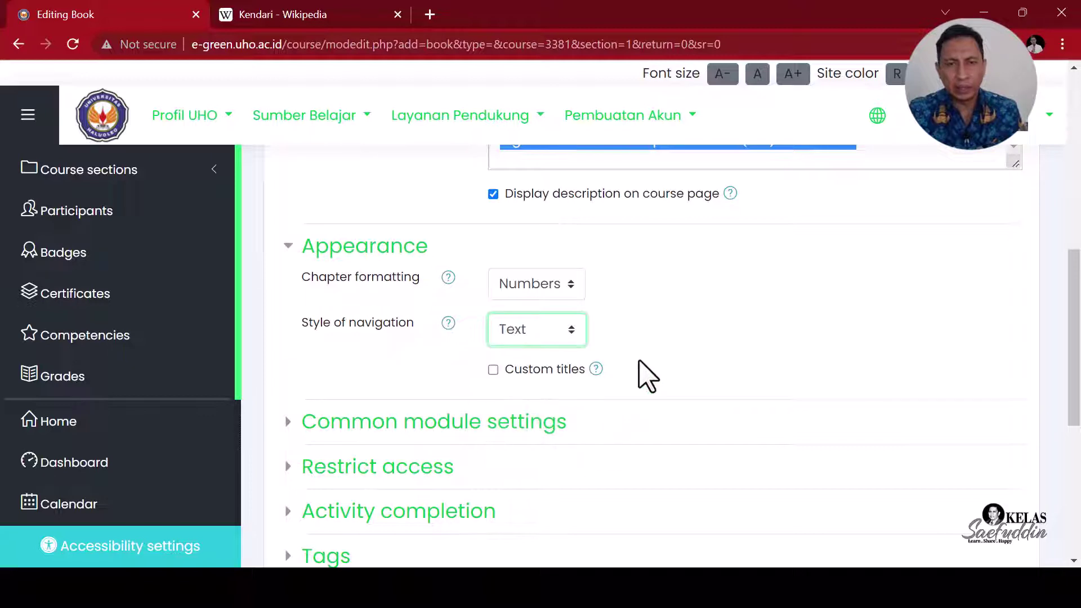
pyautogui.scroll(-1, 647, 374)
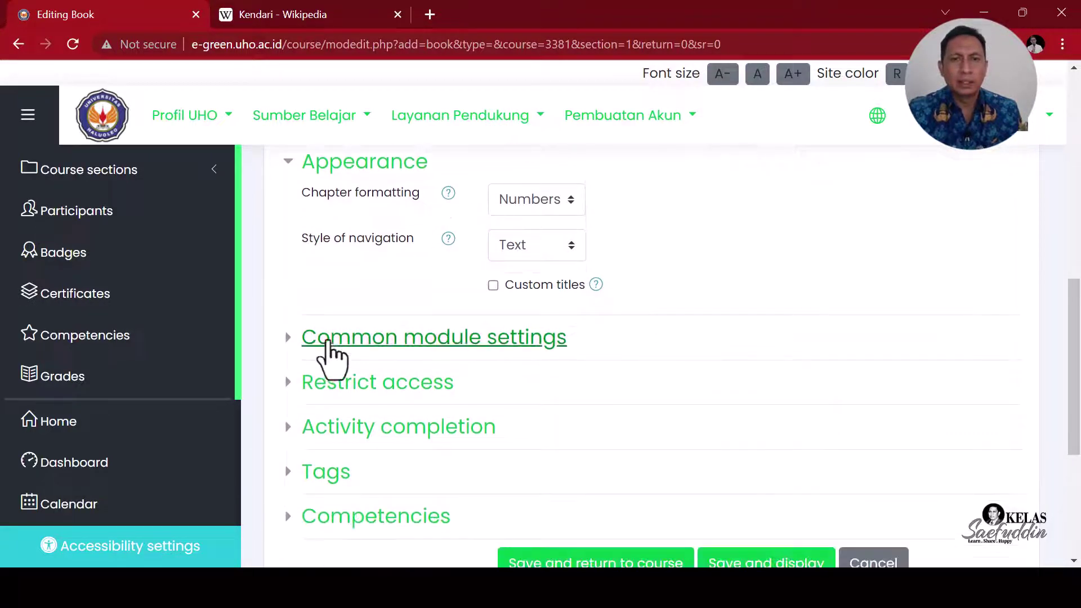
pyautogui.click(287, 338)
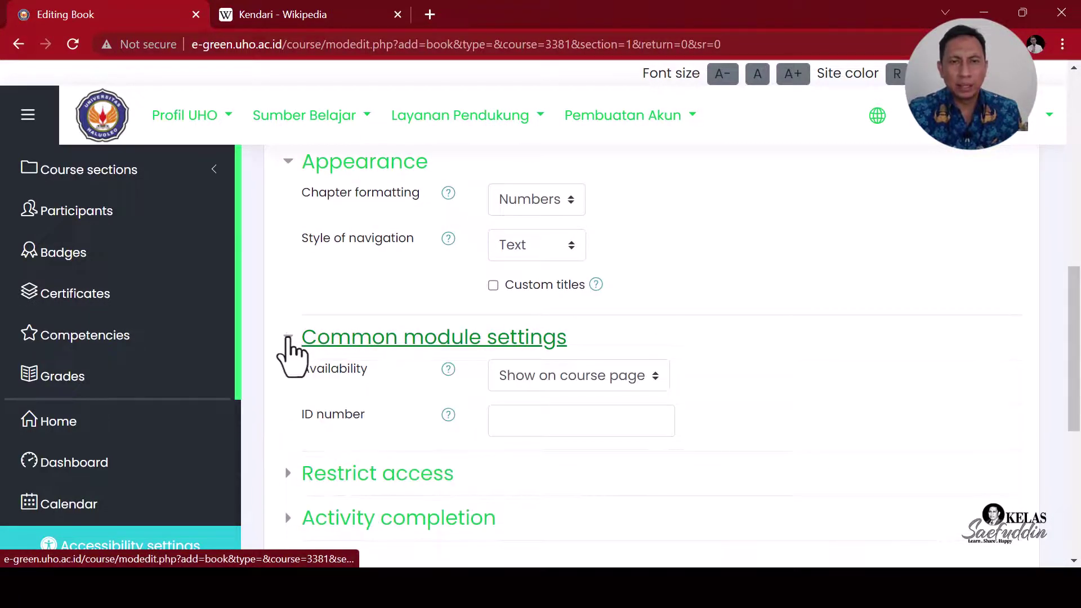
pyautogui.click(288, 338)
pyautogui.scroll(-1, 405, 370)
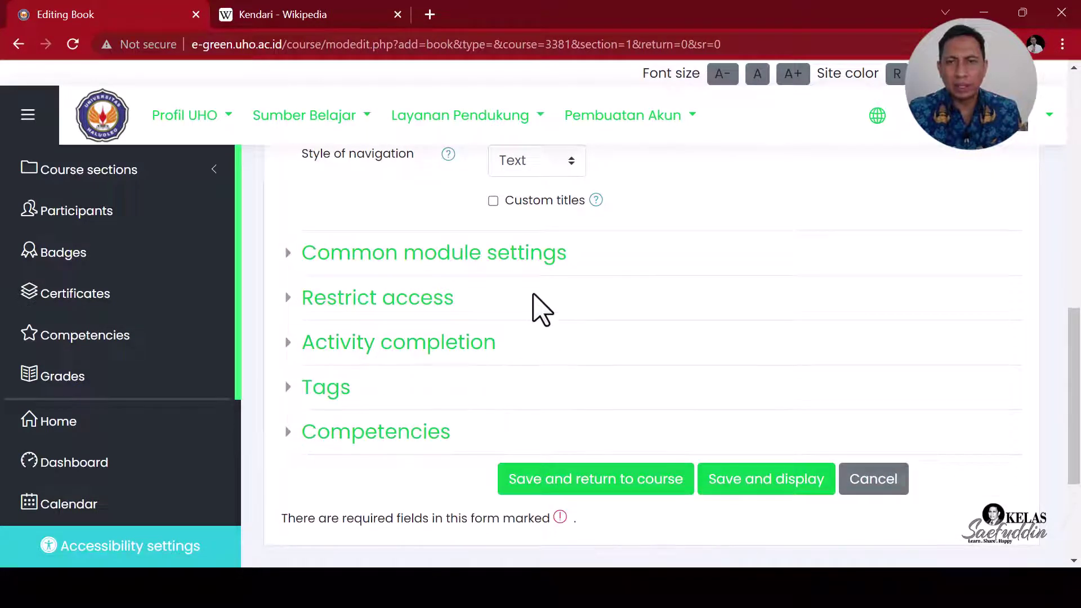
pyautogui.click(761, 482)
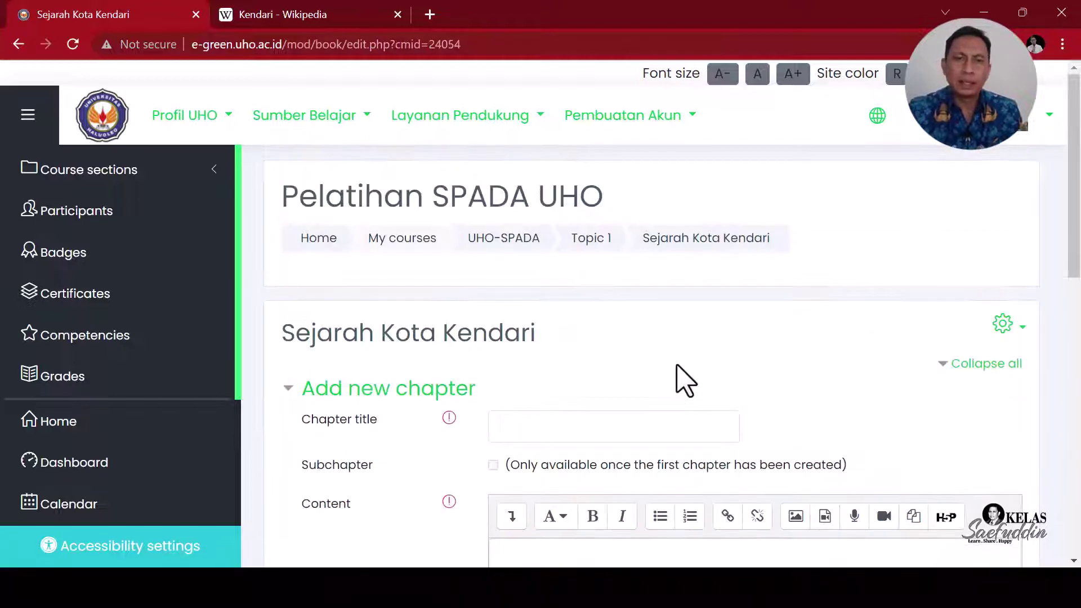
# Copy the "History" section heading from the Wikipedia Kendari article into the new chapter's title.
pyautogui.scroll(-1, 682, 378)
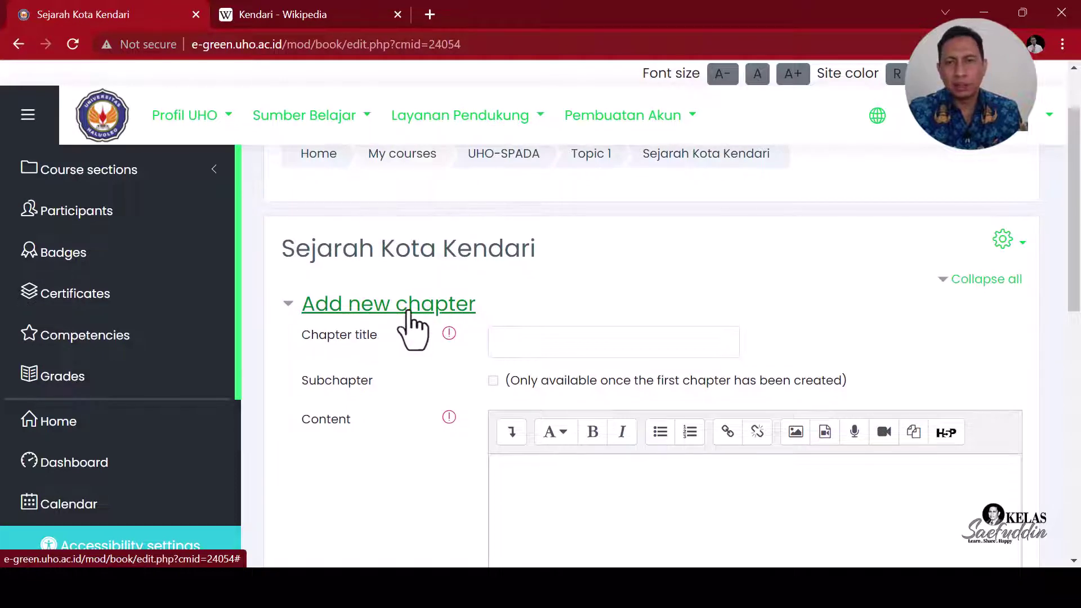
pyautogui.click(278, 17)
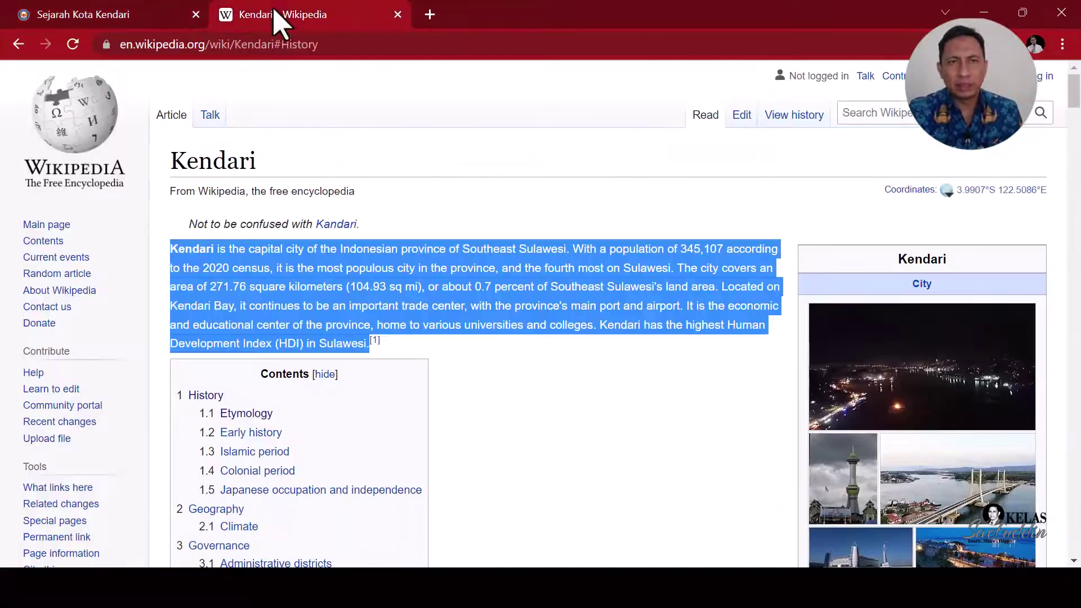
pyautogui.click(500, 386)
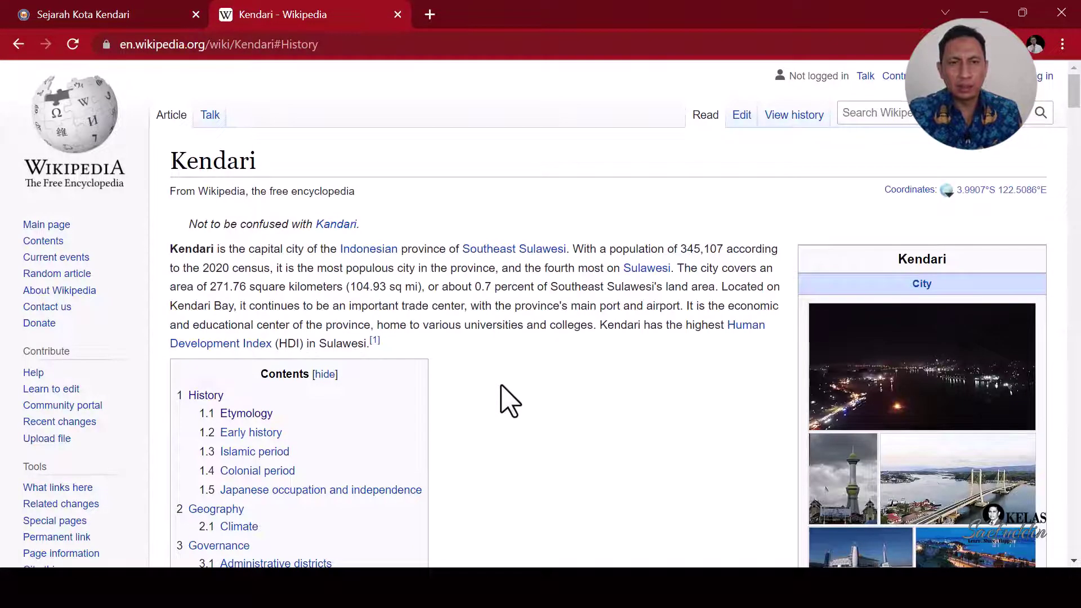
pyautogui.scroll(-7, 510, 401)
pyautogui.scroll(-1, 509, 401)
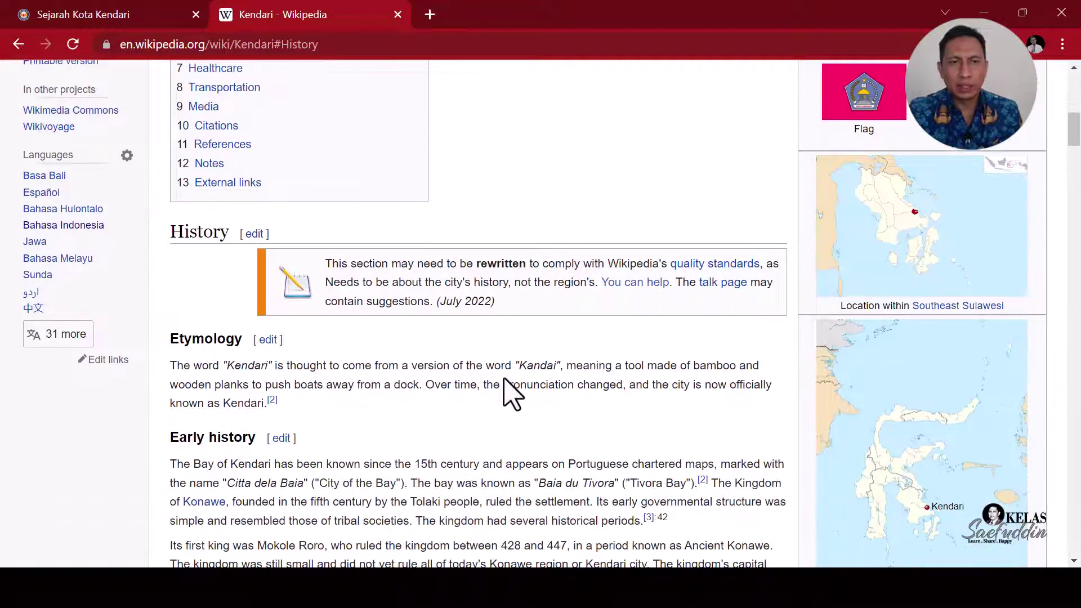
pyautogui.moveTo(173, 231); pyautogui.dragTo(241, 236)
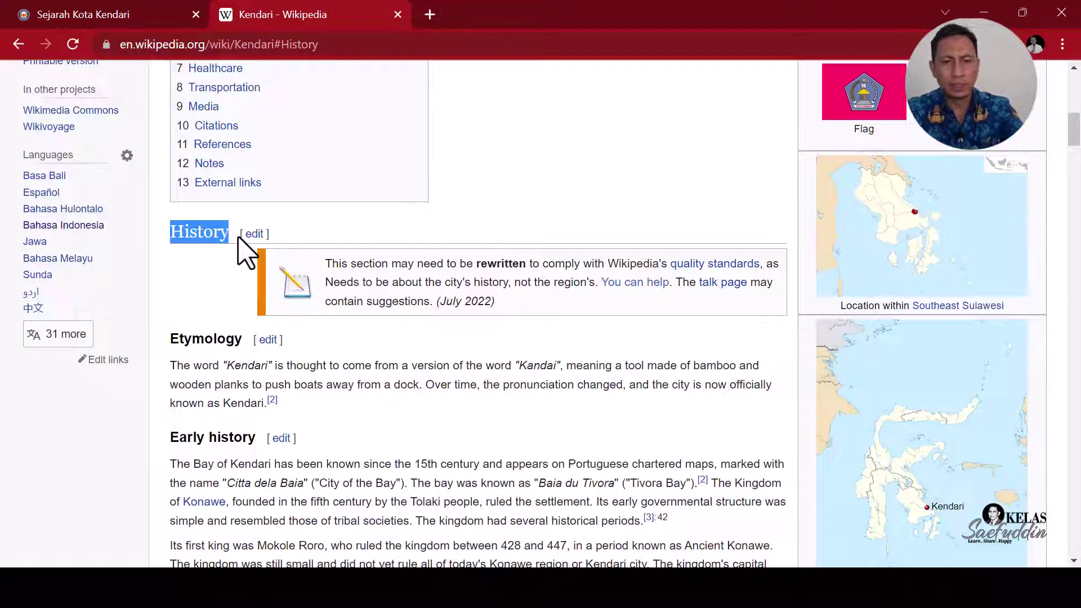
pyautogui.click(153, 25)
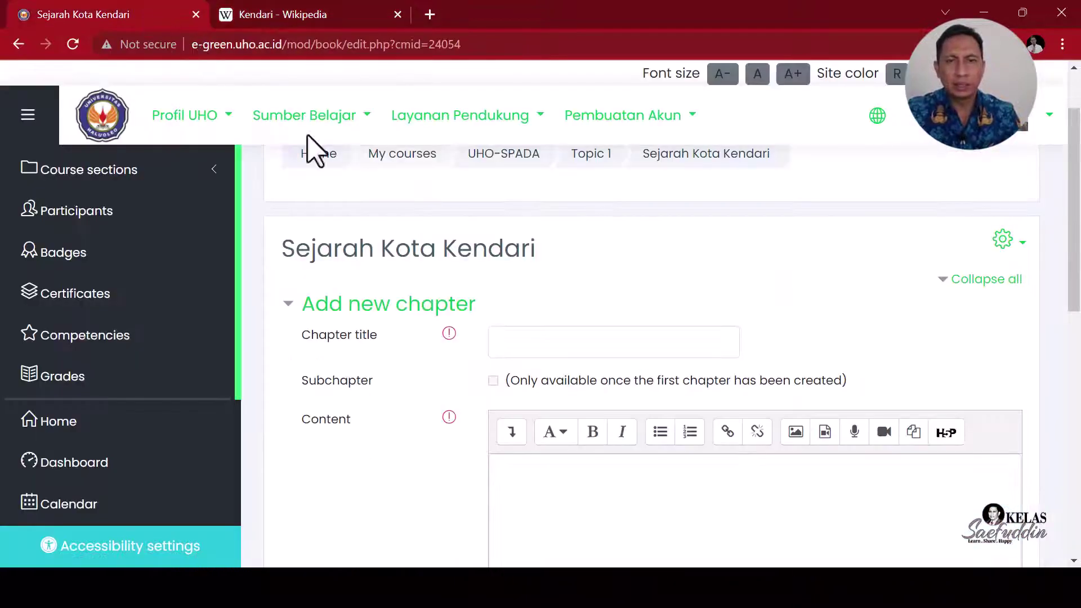
pyautogui.click(525, 353)
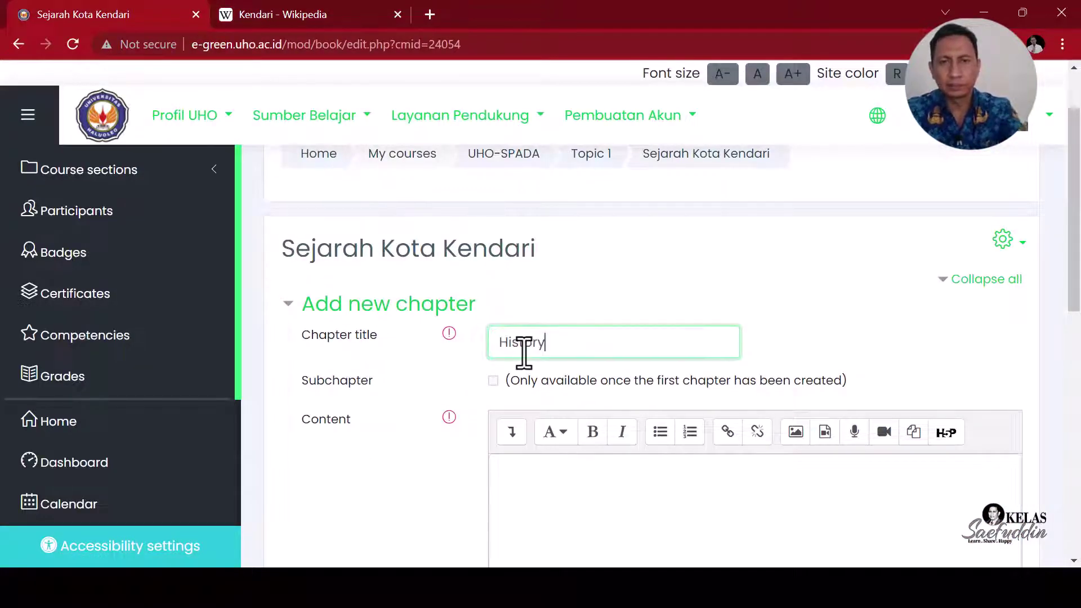
pyautogui.click(338, 17)
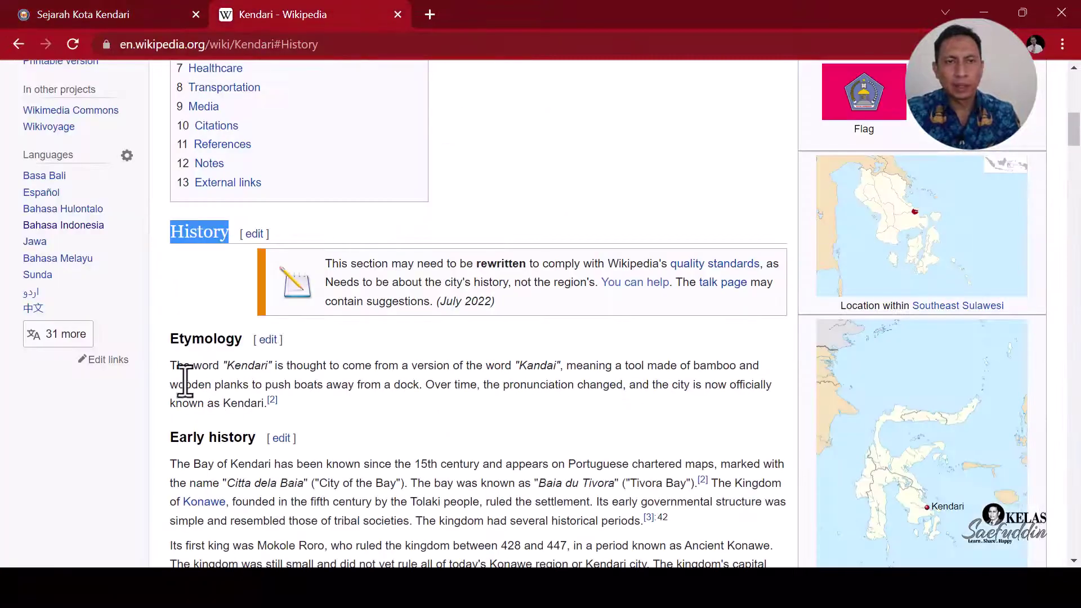
pyautogui.scroll(-1, 183, 363)
pyautogui.scroll(-1, 189, 372)
pyautogui.scroll(2, 192, 372)
pyautogui.click(147, 17)
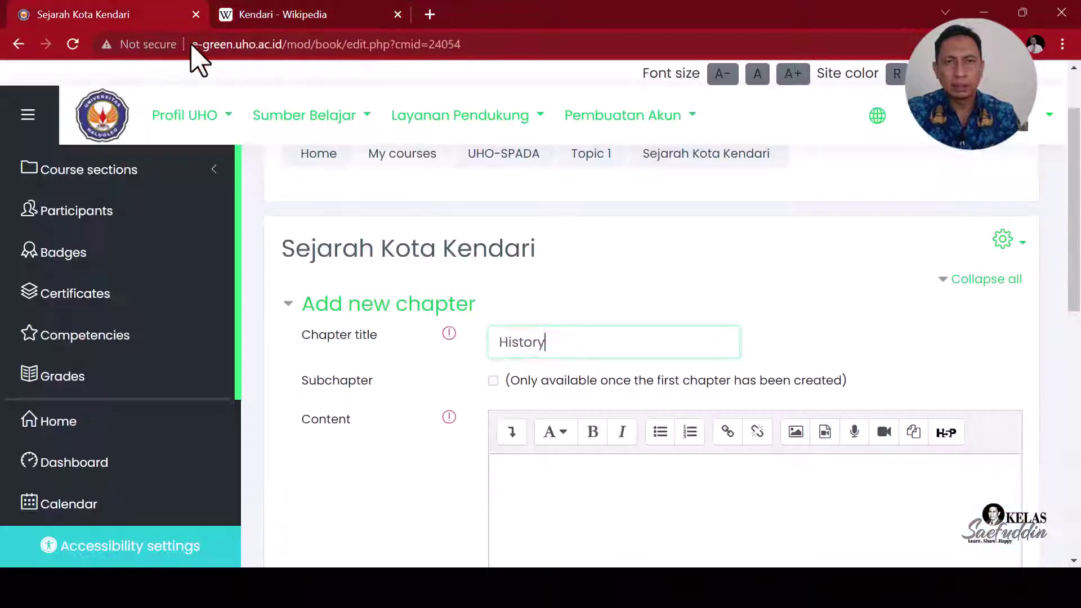
# Enter "Ini adalah deskripsi mengenai bab ini." as the History chapter's content and save the chapter.
pyautogui.click(535, 472)
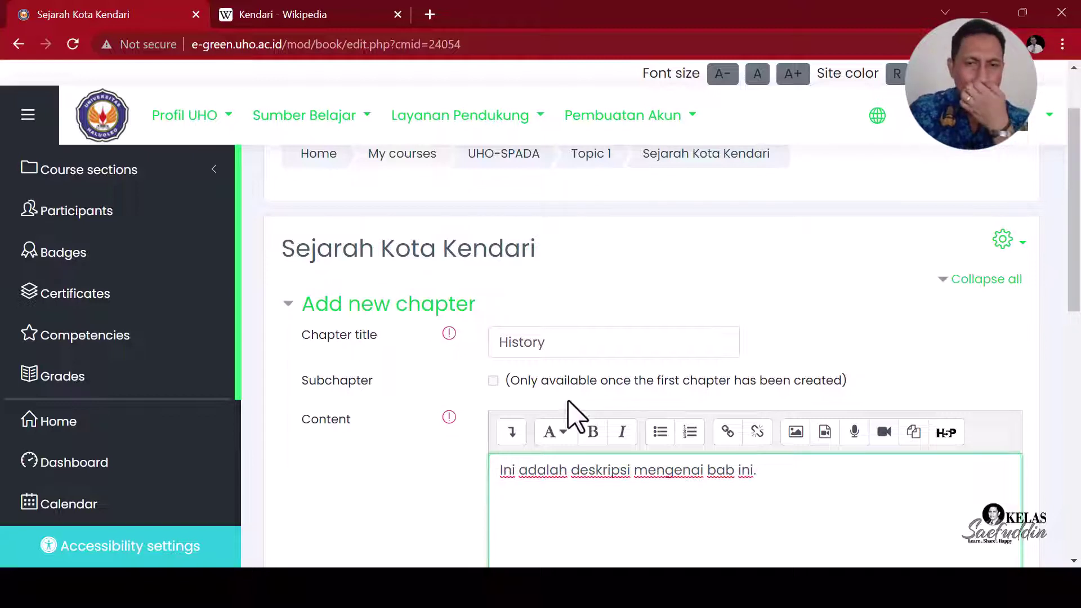
pyautogui.scroll(-5, 518, 478)
pyautogui.scroll(-3, 526, 477)
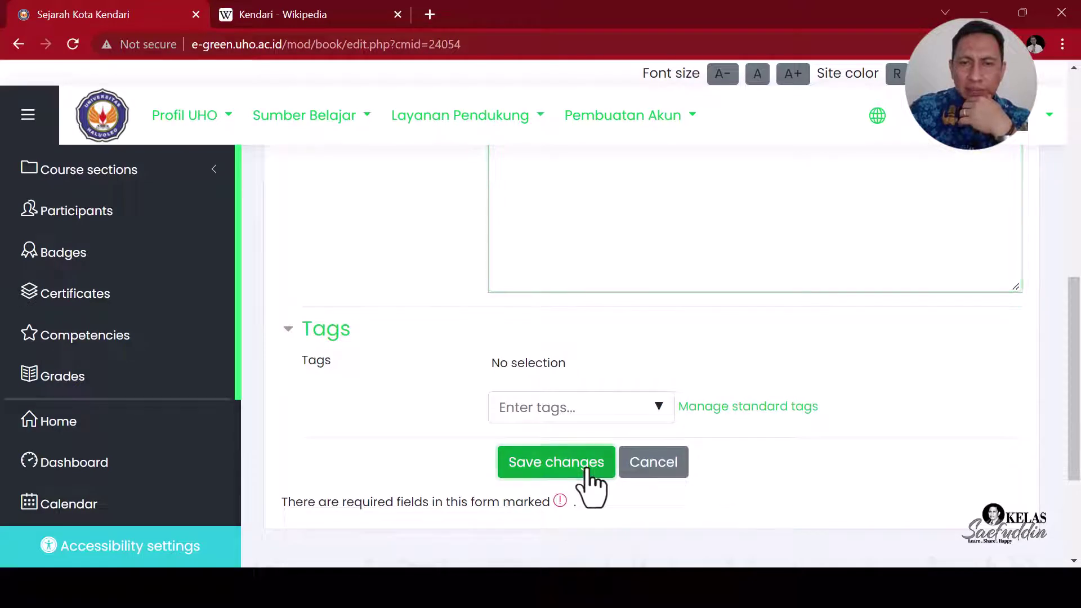
pyautogui.click(586, 472)
# Start a new chapter after History in the book and copy the "Etymology" heading from the Wikipedia Kendari article.
pyautogui.scroll(-2, 608, 428)
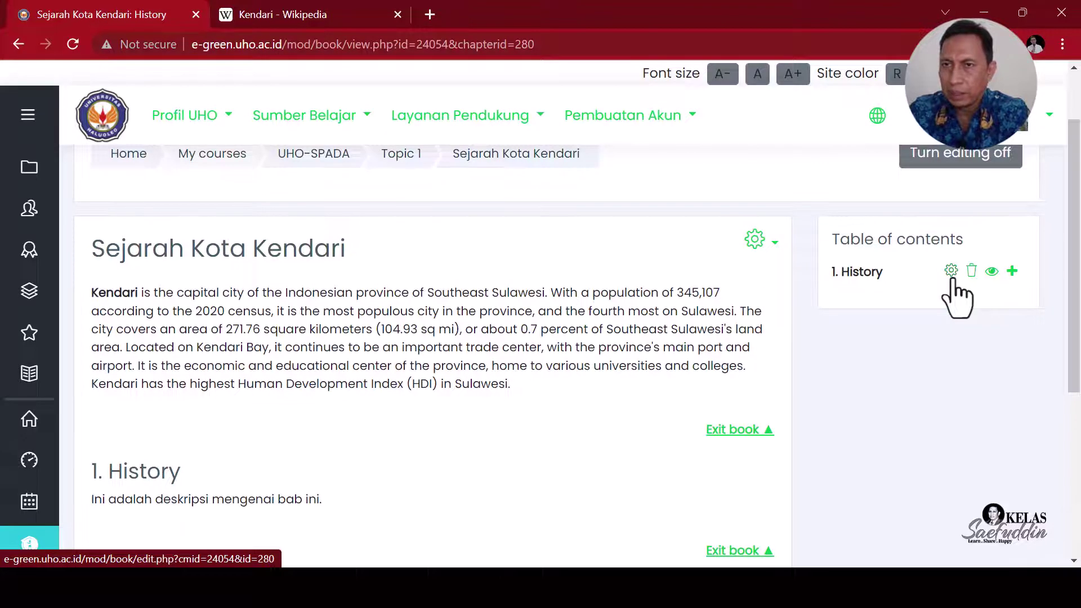
pyautogui.click(1012, 272)
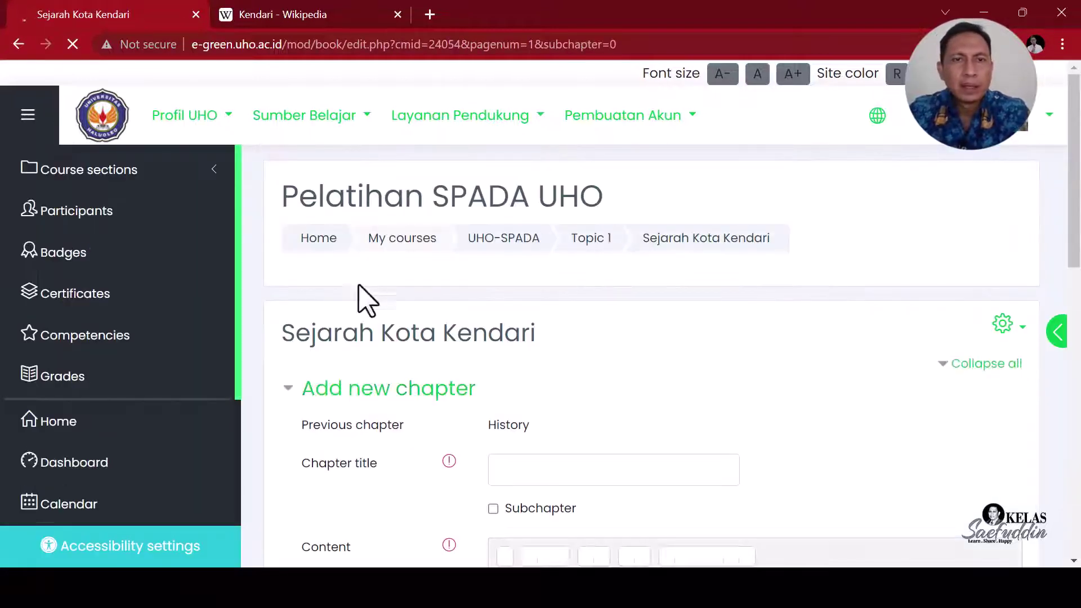
pyautogui.click(287, 15)
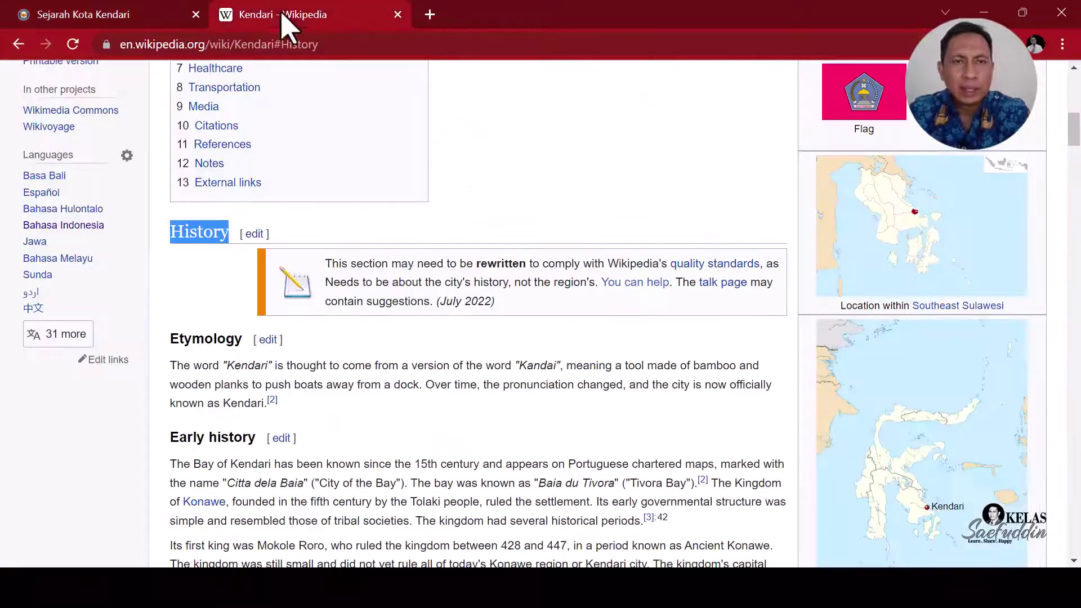
pyautogui.click(217, 262)
pyautogui.moveTo(170, 338); pyautogui.dragTo(238, 350)
pyautogui.hotkey('ctrl', 'c')
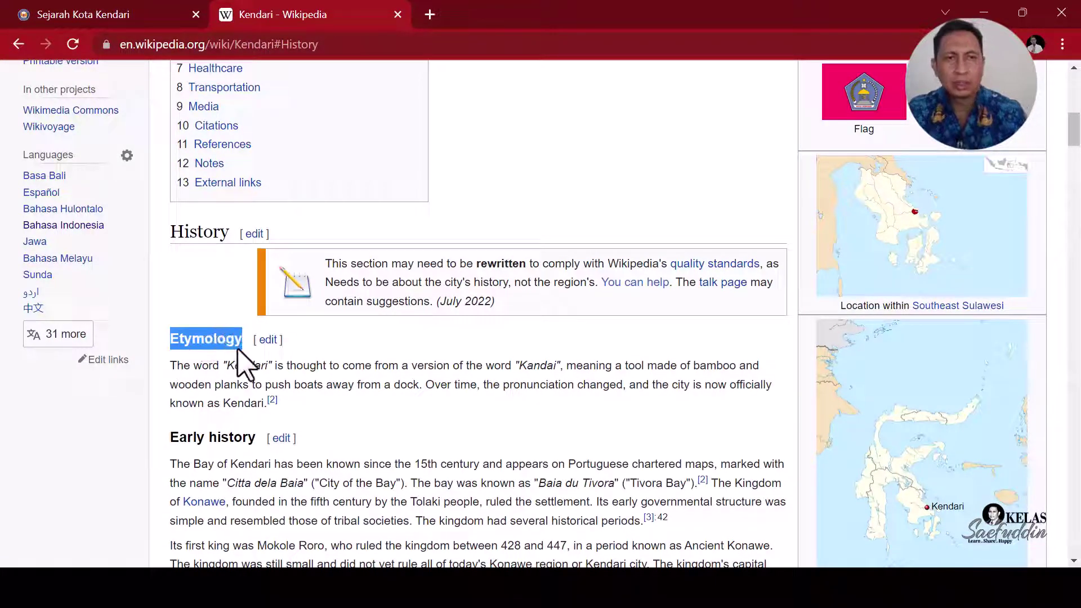
pyautogui.rightClick(209, 345)
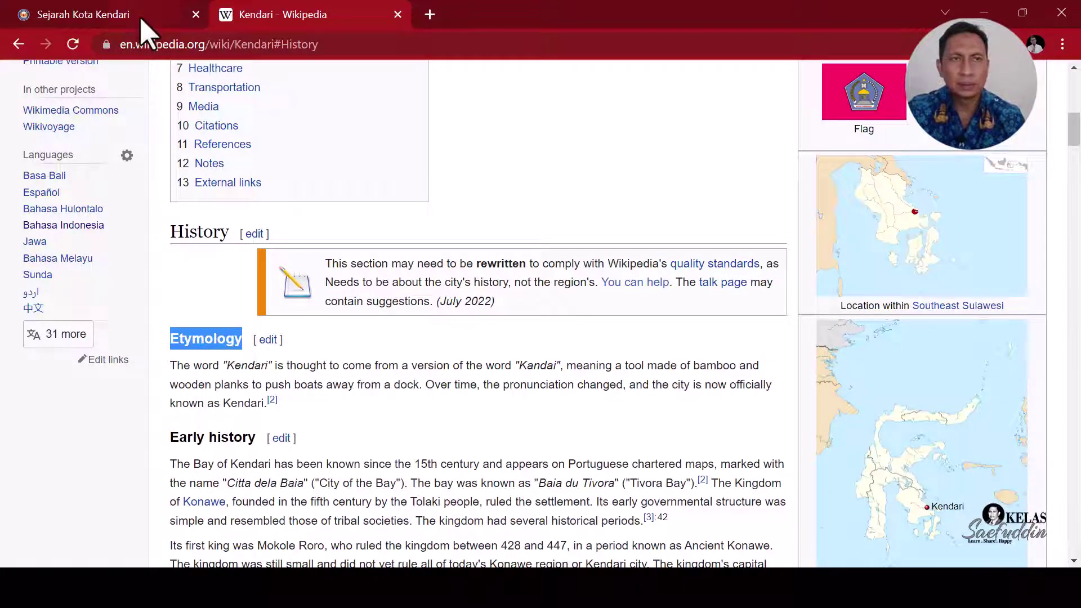
# Paste "Etymology" as the new chapter's title and mark the chapter as a subchapter.
pyautogui.click(141, 20)
pyautogui.scroll(-3, 599, 393)
pyautogui.click(546, 298)
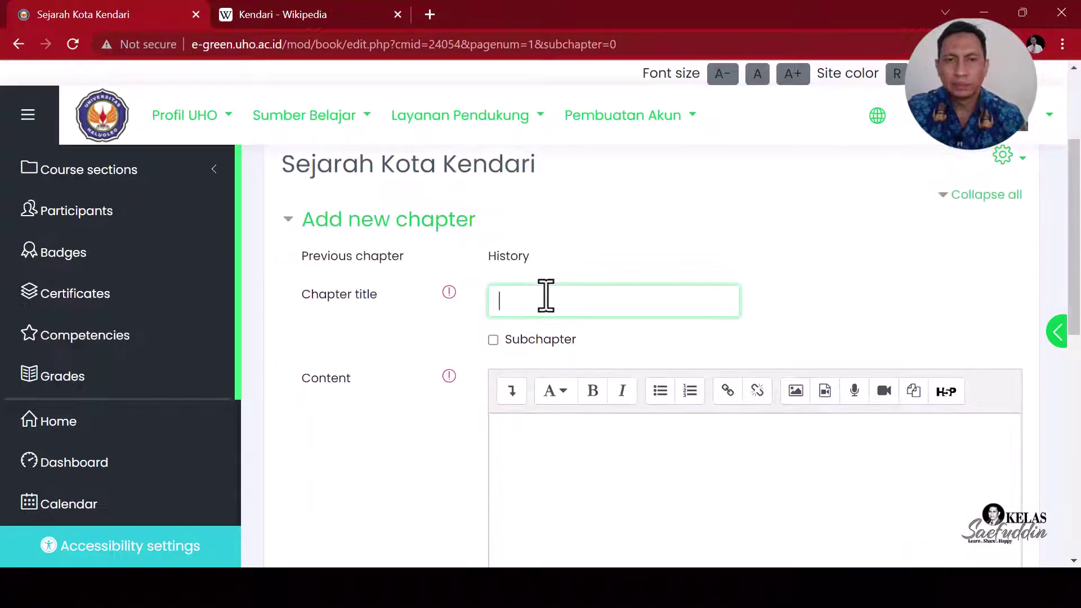
pyautogui.hotkey('ctrl', 'v')
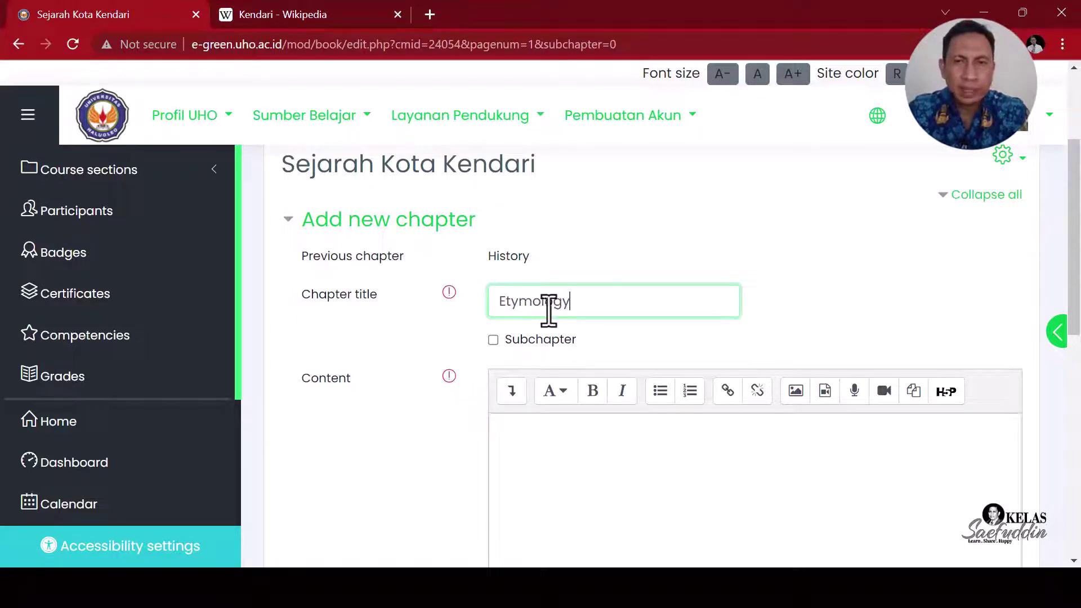
pyautogui.click(494, 340)
# Copy the Etymology paragraph from the Wikipedia article into the subchapter's content and save the subchapter.
pyautogui.scroll(-3, 563, 437)
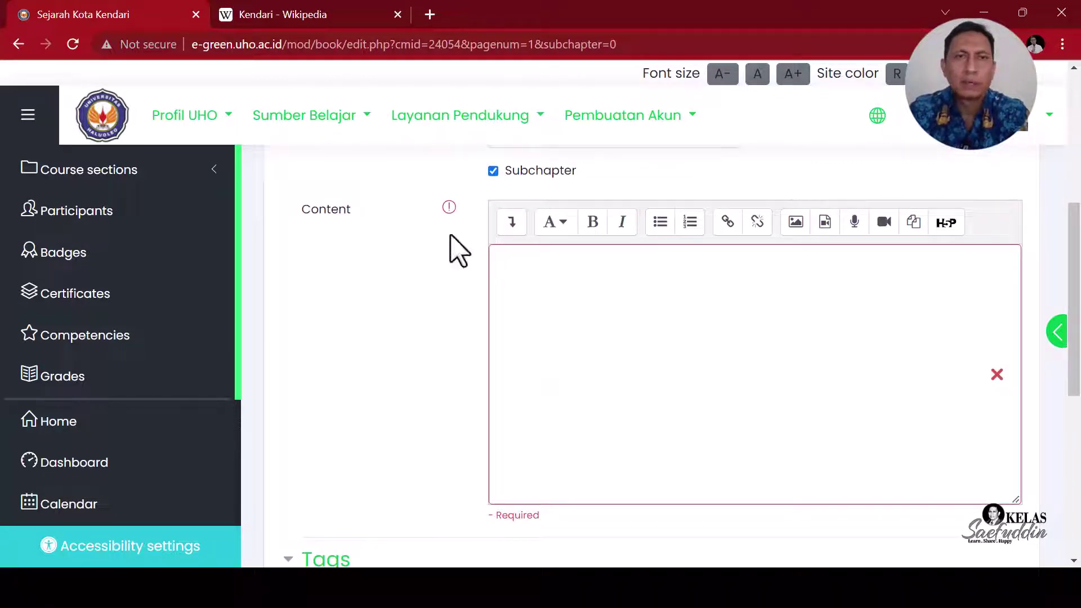
pyautogui.click(558, 286)
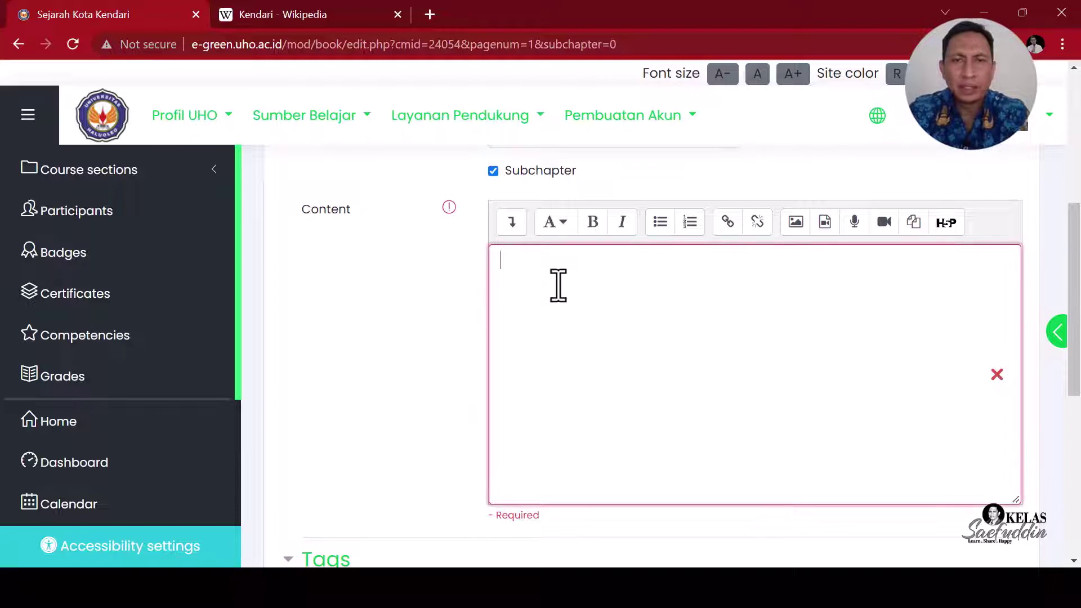
pyautogui.click(253, 14)
pyautogui.moveTo(177, 366); pyautogui.dragTo(260, 405)
pyautogui.moveTo(172, 365); pyautogui.dragTo(267, 407)
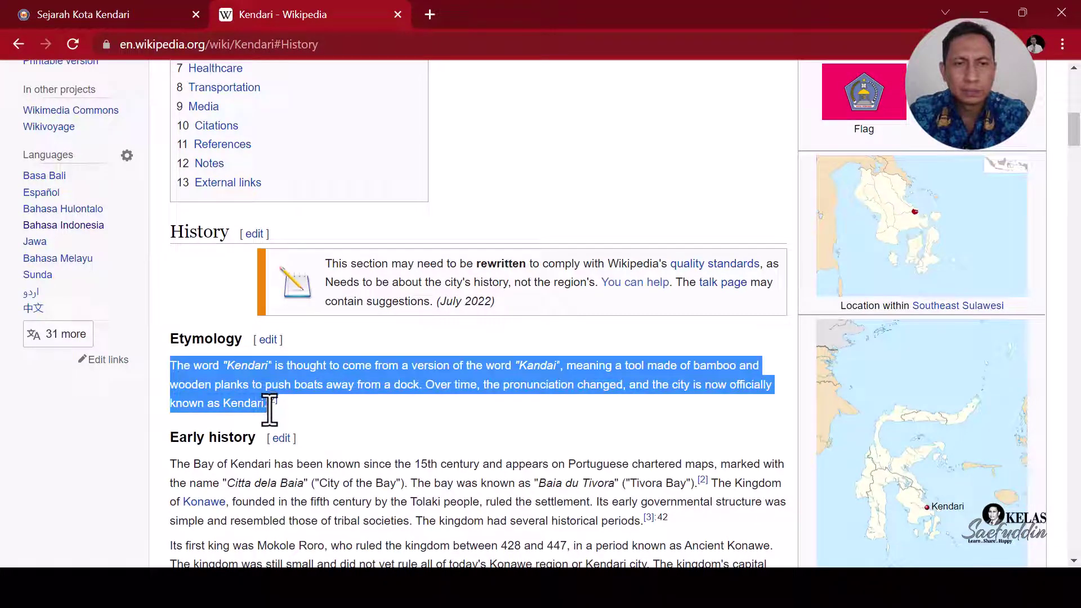
pyautogui.rightClick(232, 389)
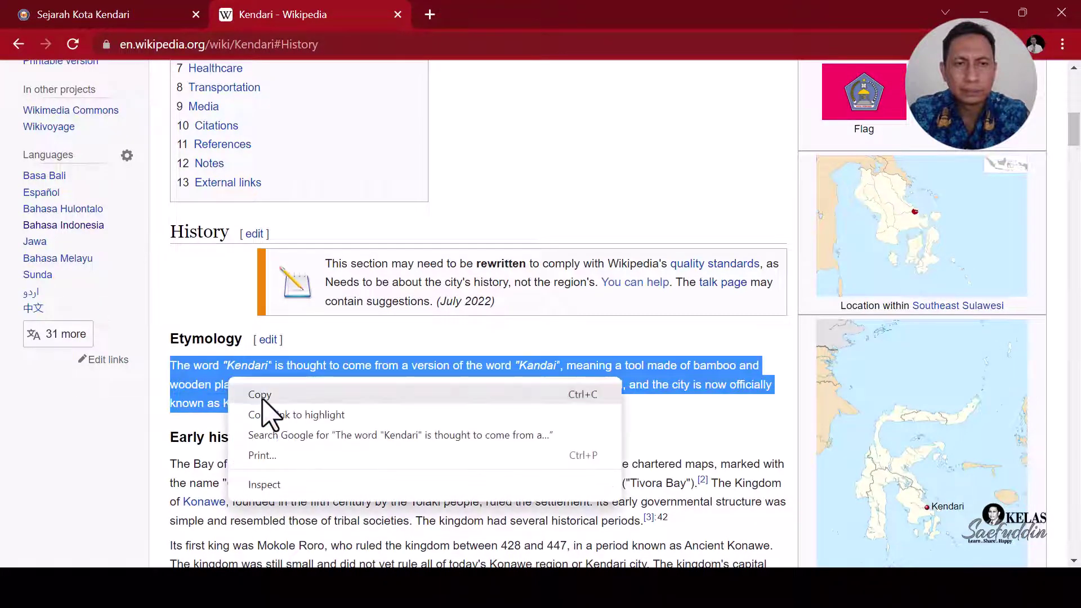
pyautogui.click(264, 397)
pyautogui.click(137, 16)
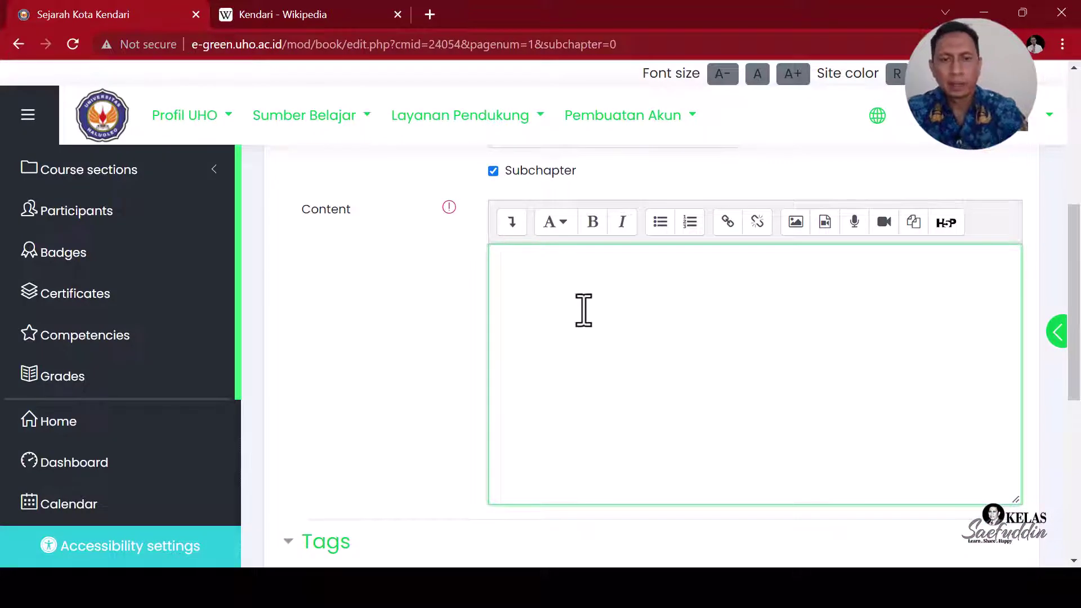
pyautogui.hotkey('ctrl', 'v')
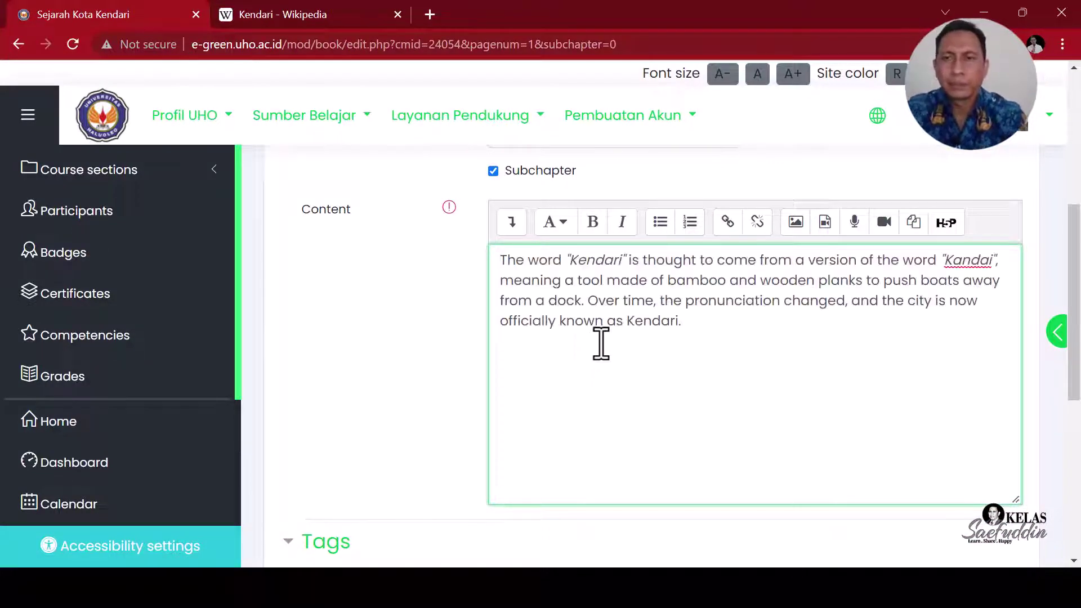
pyautogui.scroll(-2, 598, 343)
pyautogui.scroll(-5, 598, 340)
pyautogui.click(583, 288)
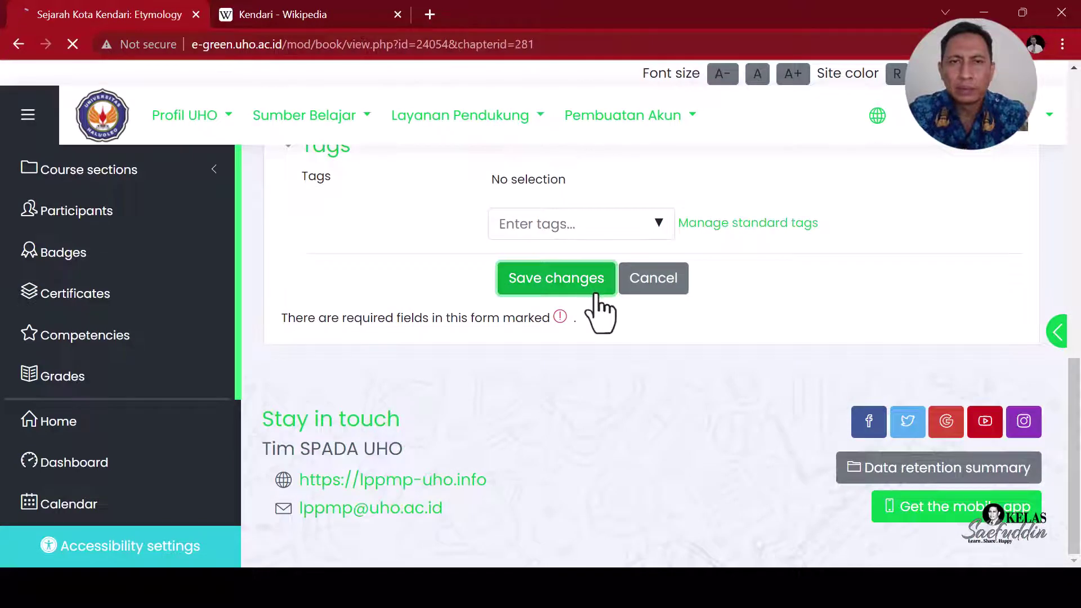
# Add a new chapter after Etymology with the Wikipedia heading "Early history" as its title and the Subchapter option cleared.
pyautogui.scroll(-2, 598, 300)
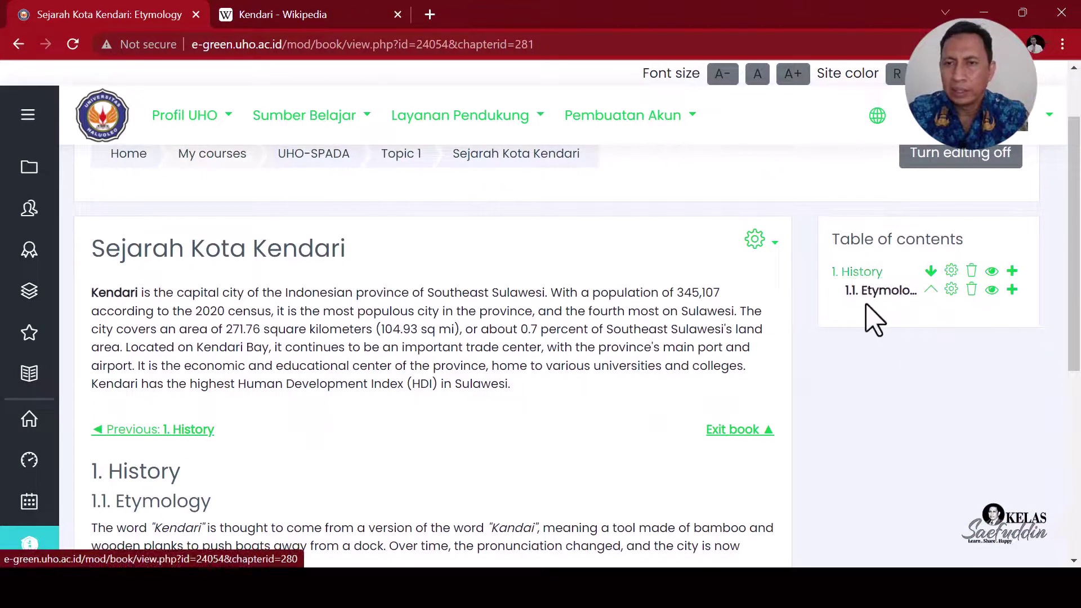
pyautogui.click(330, 16)
pyautogui.moveTo(174, 439); pyautogui.dragTo(254, 442)
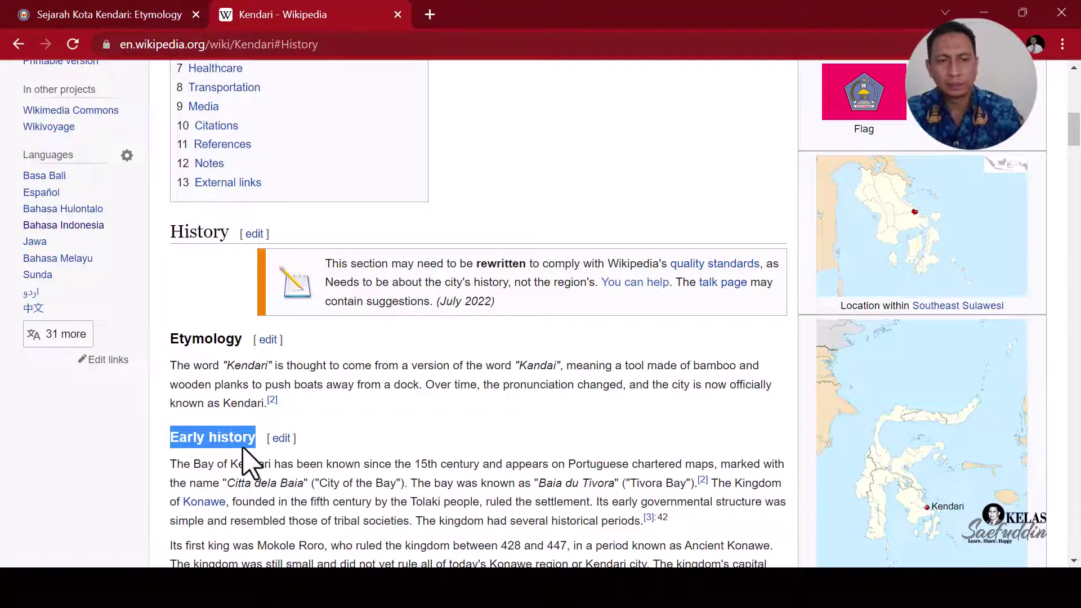
pyautogui.click(163, 17)
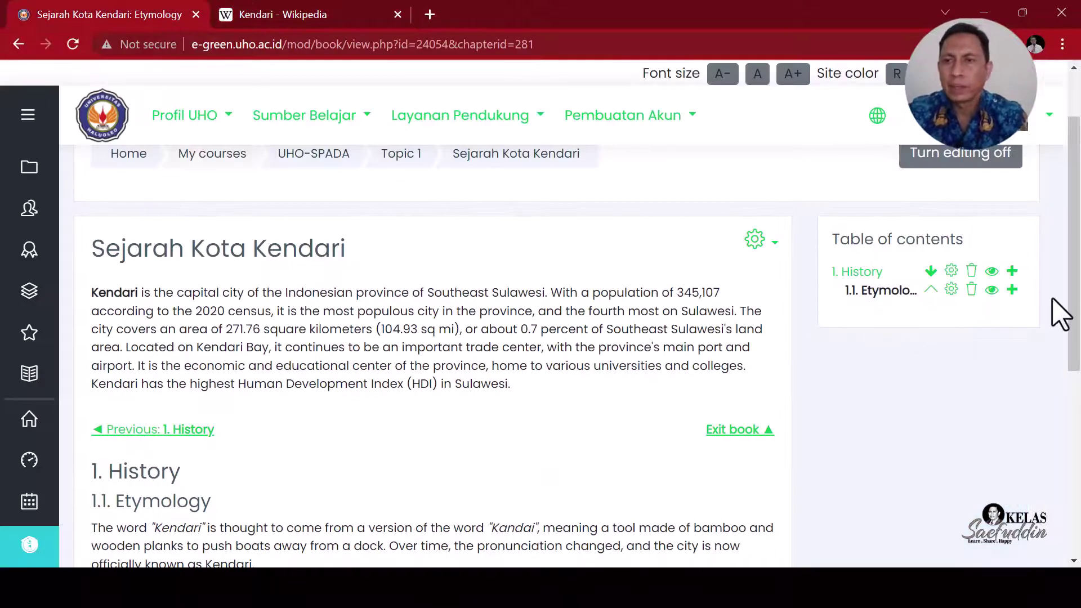
pyautogui.click(1012, 291)
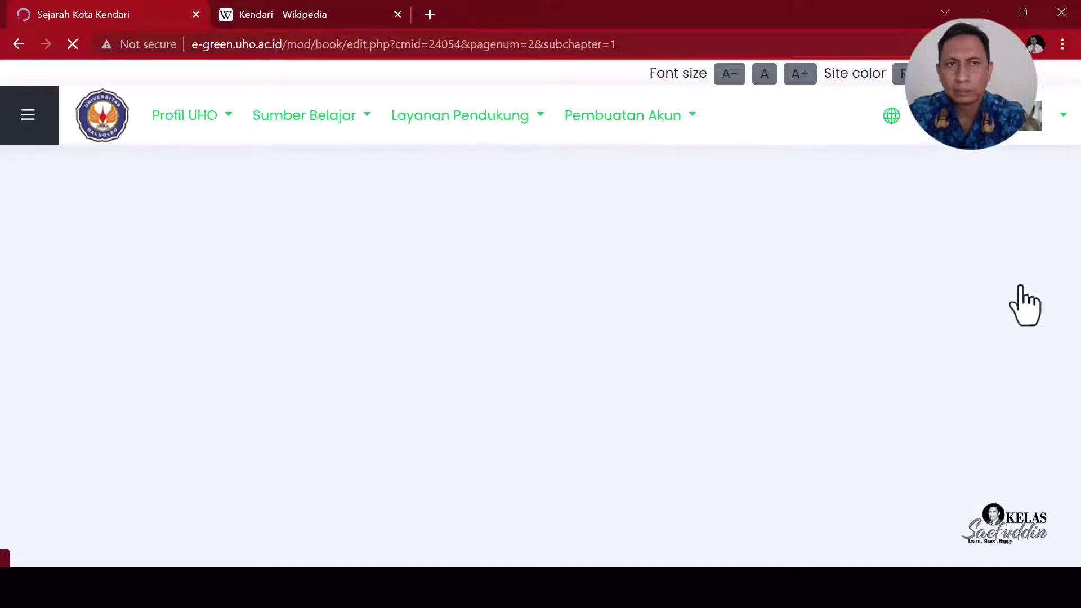
pyautogui.scroll(-1, 914, 342)
pyautogui.scroll(-1, 917, 341)
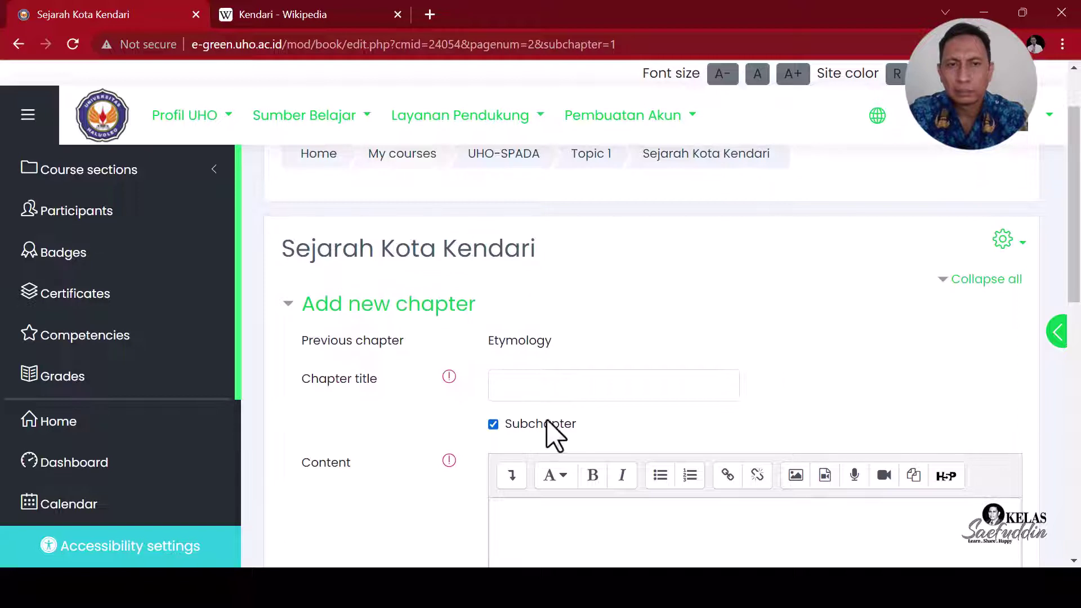
pyautogui.click(514, 386)
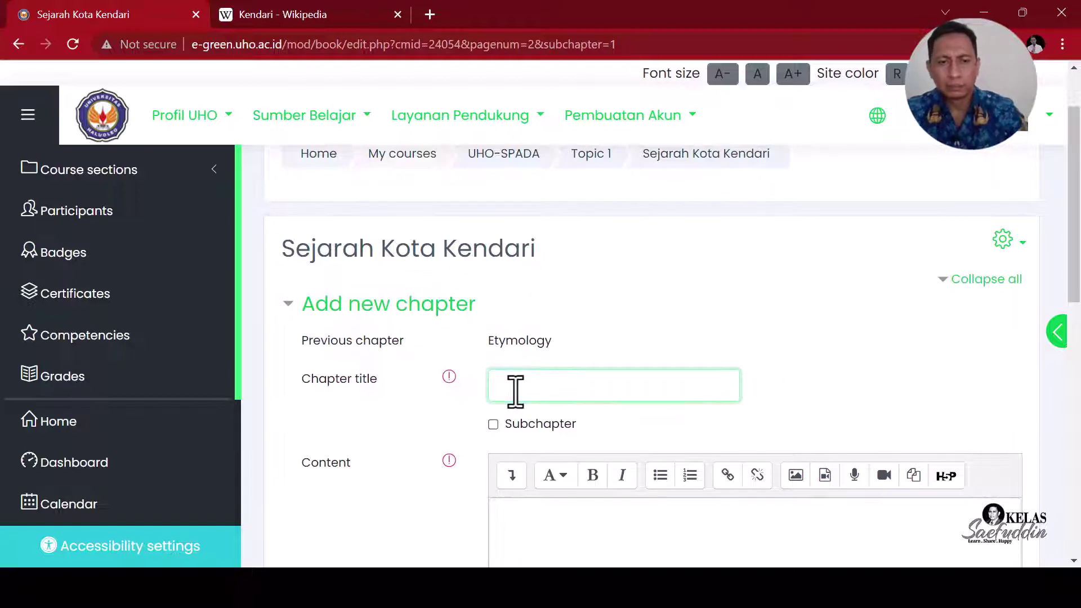
pyautogui.scroll(-8, 526, 410)
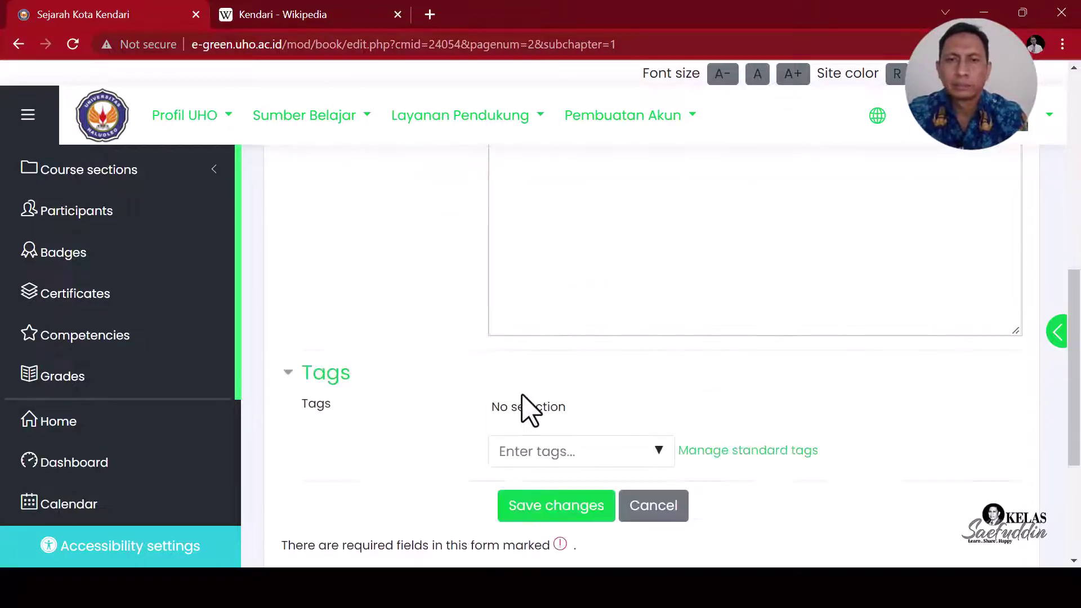
pyautogui.scroll(5, 529, 410)
# Copy the first paragraph of the Early history section from Wikipedia into the new chapter's content.
pyautogui.click(309, 17)
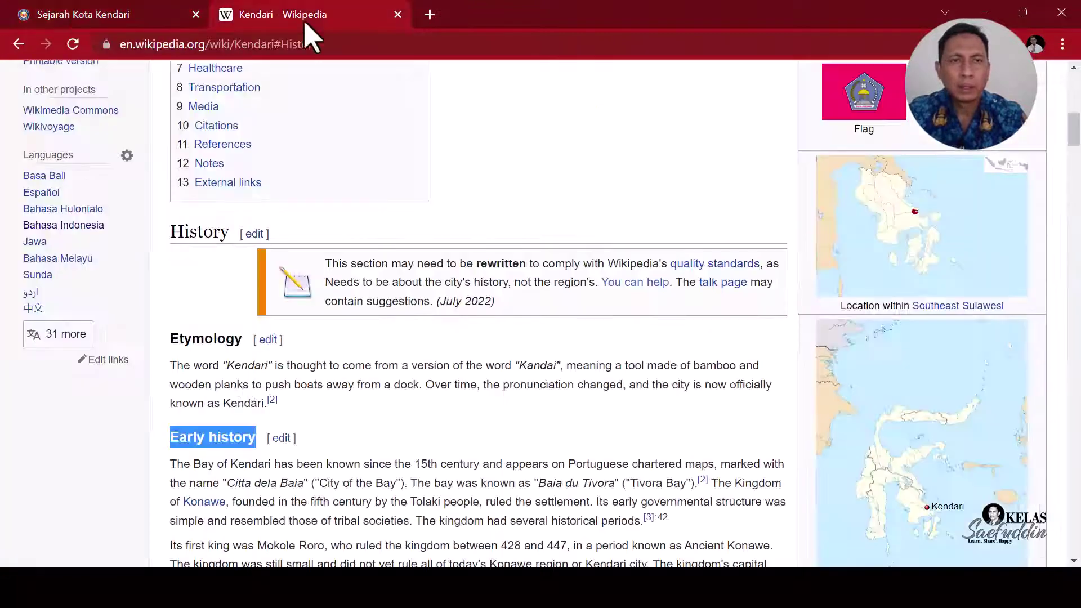
pyautogui.scroll(-1, 229, 394)
pyautogui.scroll(-1, 209, 401)
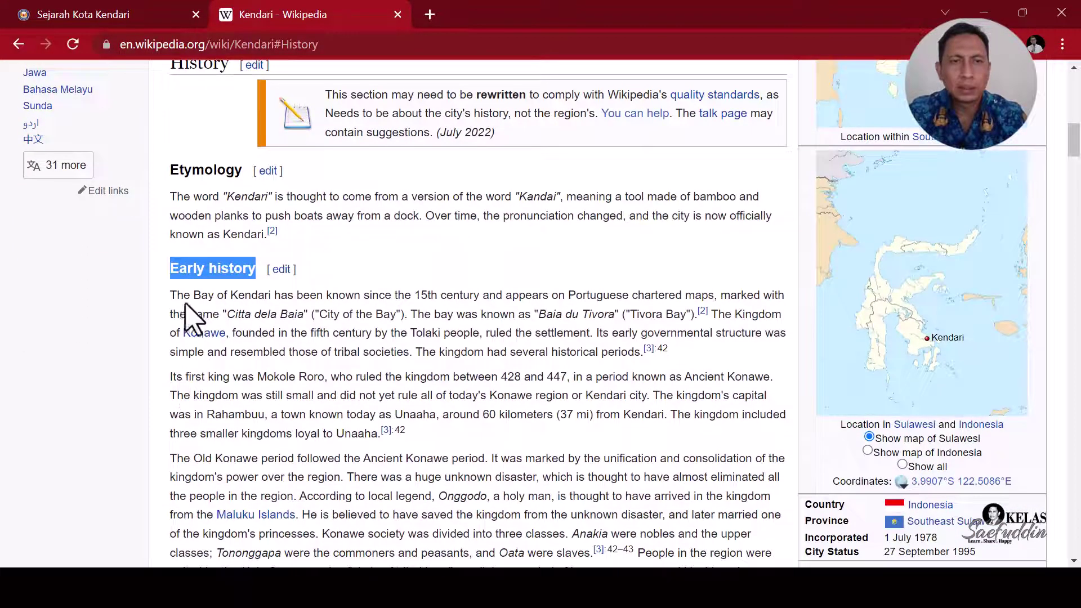
pyautogui.moveTo(174, 295); pyautogui.dragTo(645, 360)
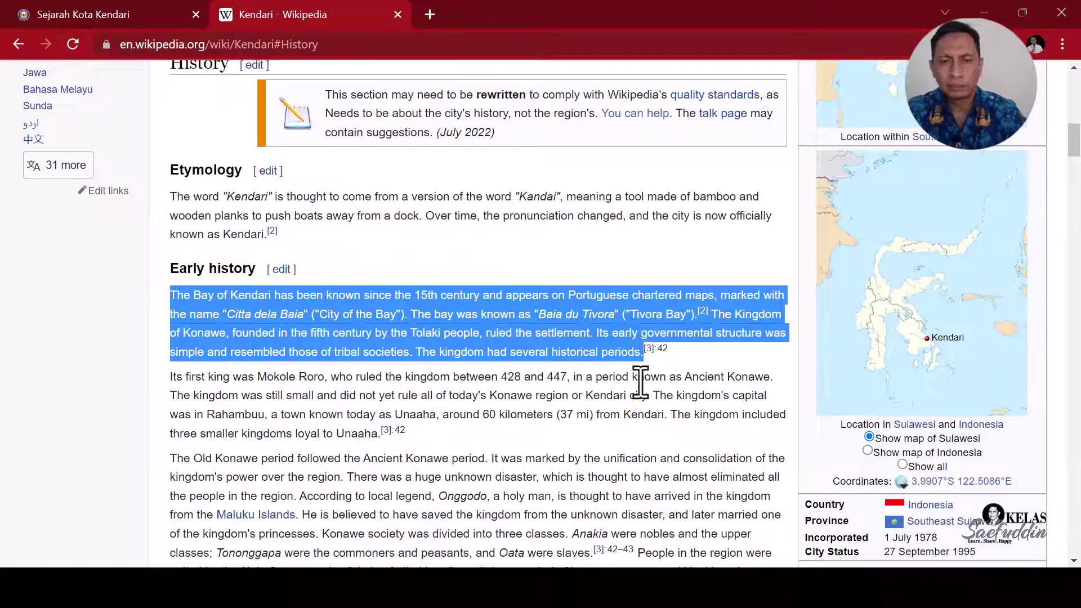
pyautogui.rightClick(558, 318)
pyautogui.click(560, 332)
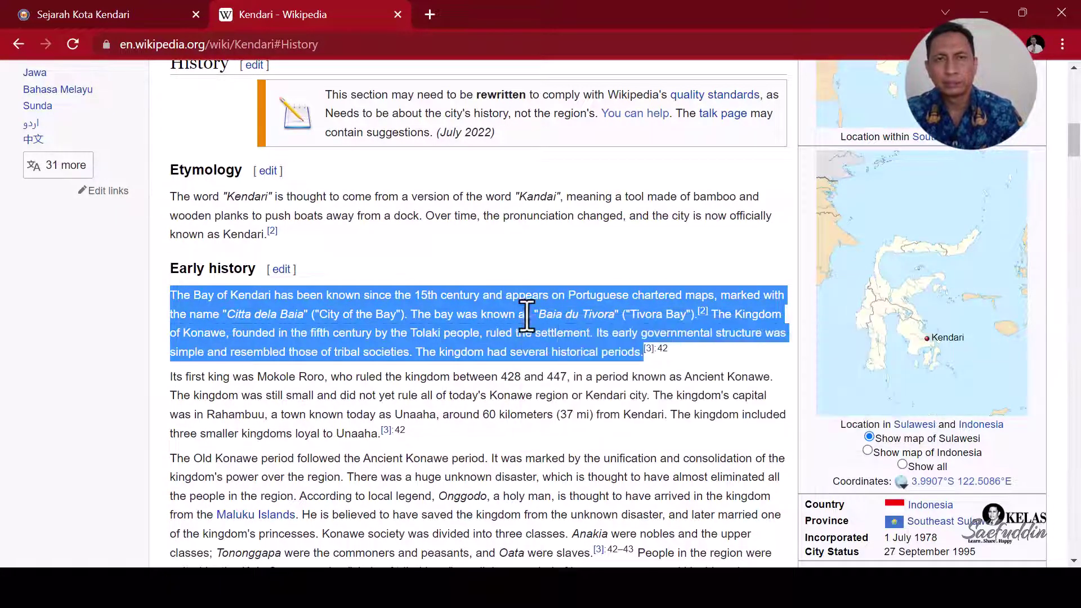
pyautogui.click(71, 13)
pyautogui.click(583, 363)
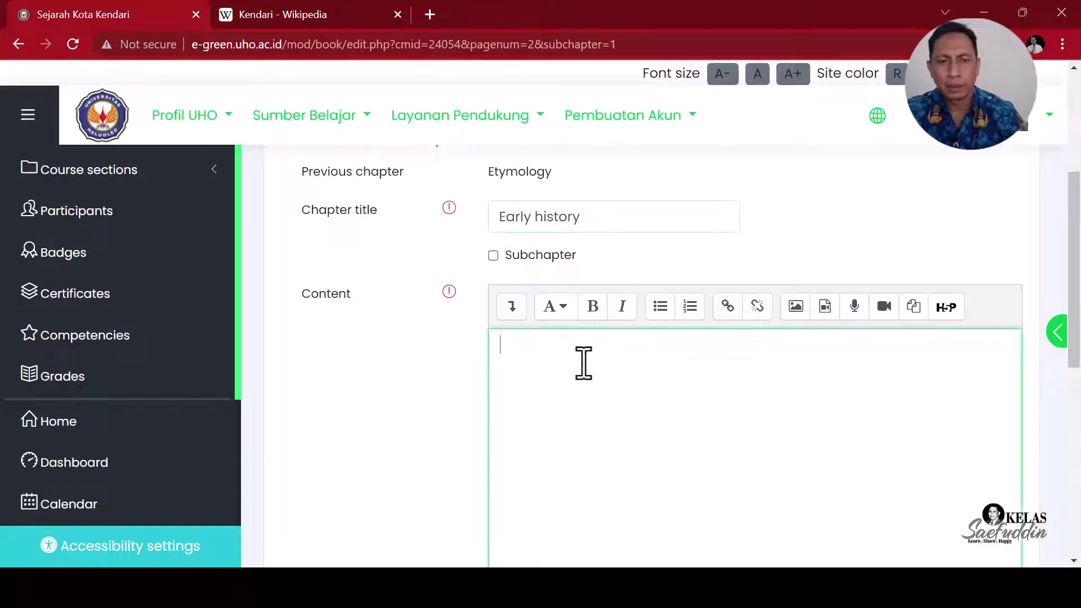
pyautogui.hotkey('ctrl', 'v')
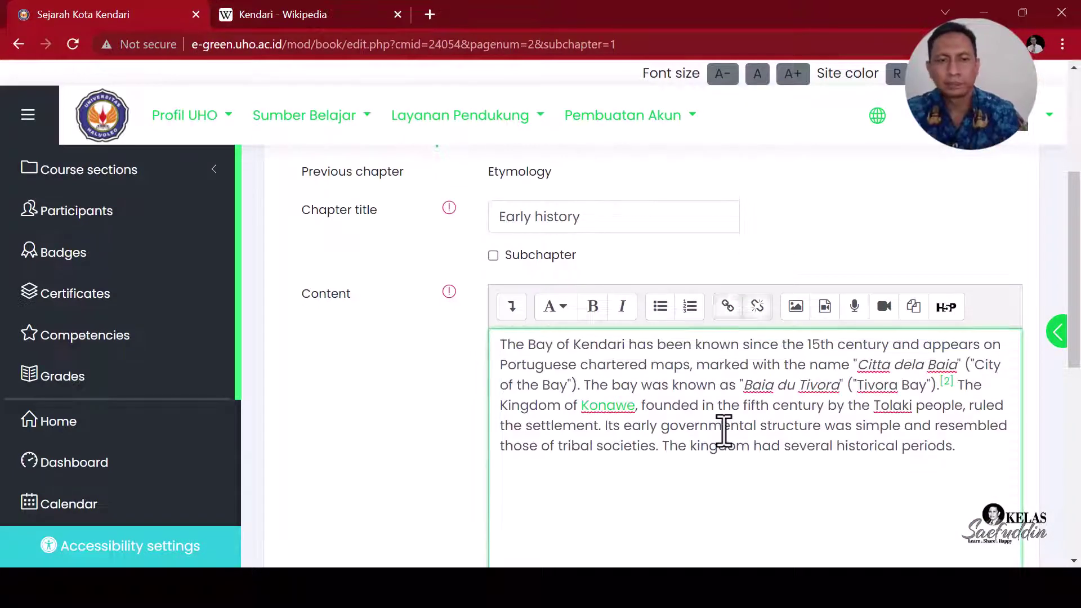
# Remove the hyperlinks from all of the Early history content and save the chapter.
pyautogui.hotkey('ctrl', 'a')
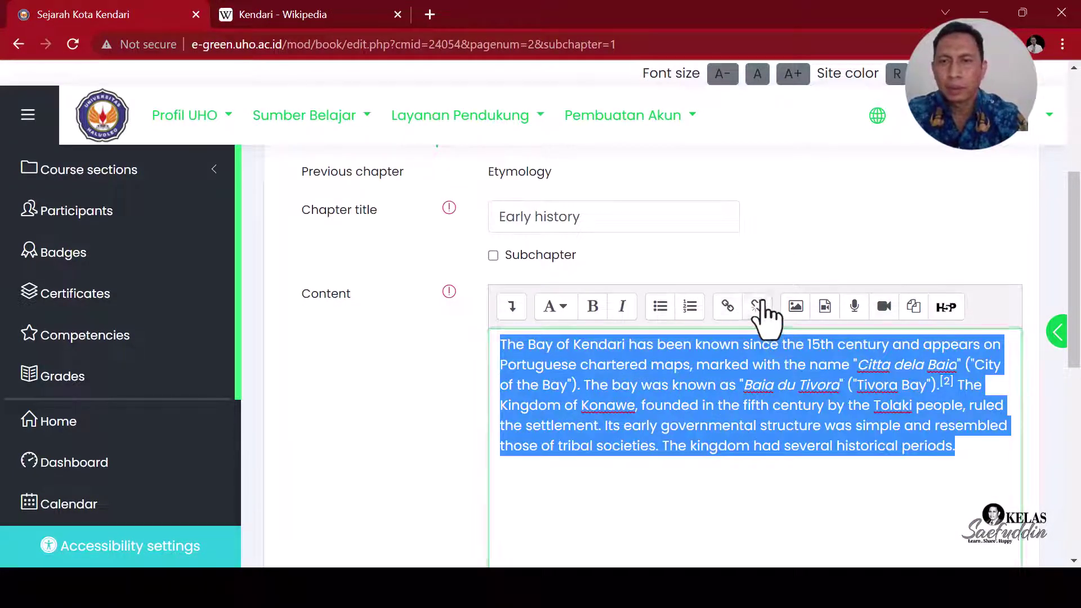
pyautogui.click(736, 463)
pyautogui.scroll(-6, 732, 467)
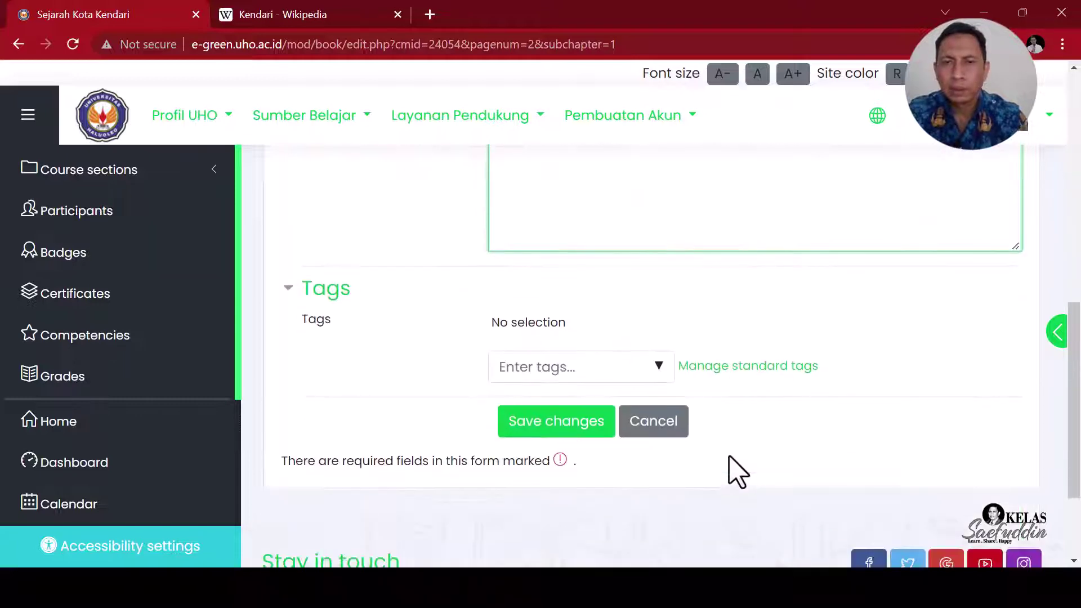
pyautogui.click(588, 428)
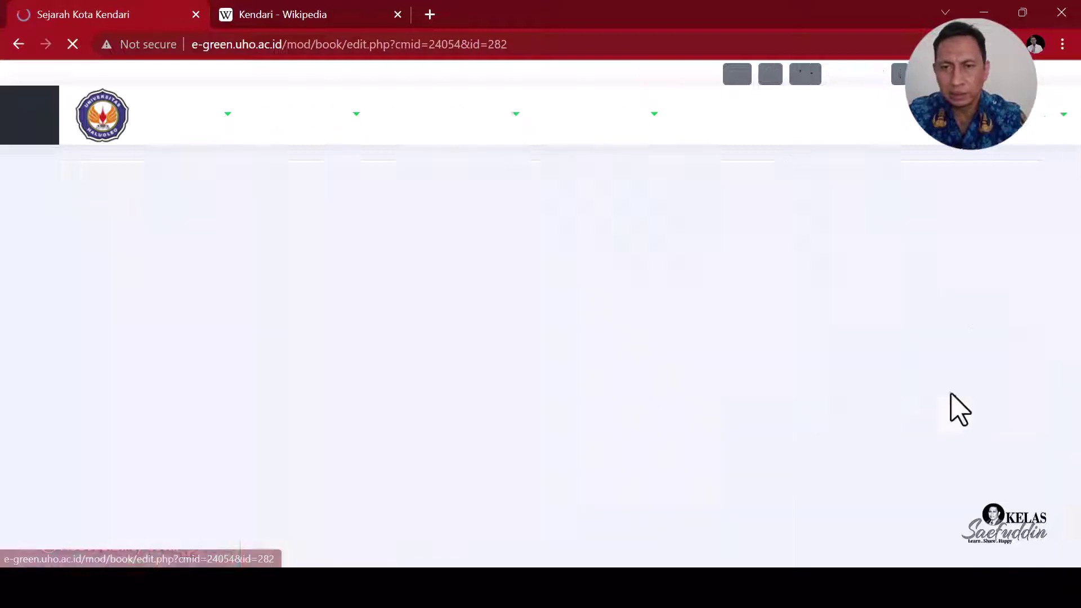
# Edit the Early history chapter to make it a subchapter, and save the change.
pyautogui.scroll(-3, 641, 377)
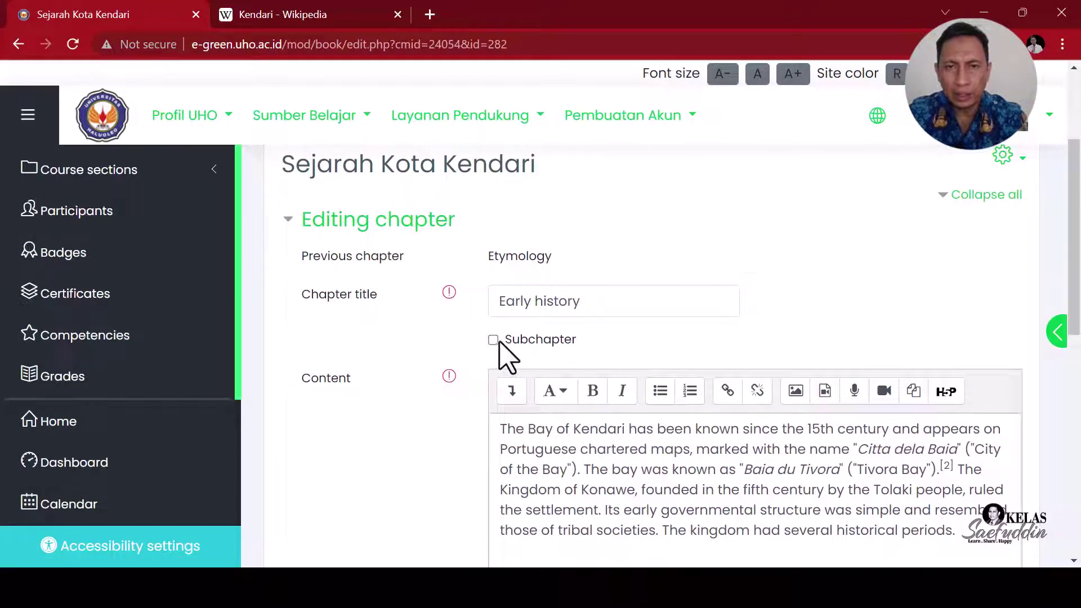
pyautogui.click(494, 340)
pyautogui.scroll(-10, 476, 461)
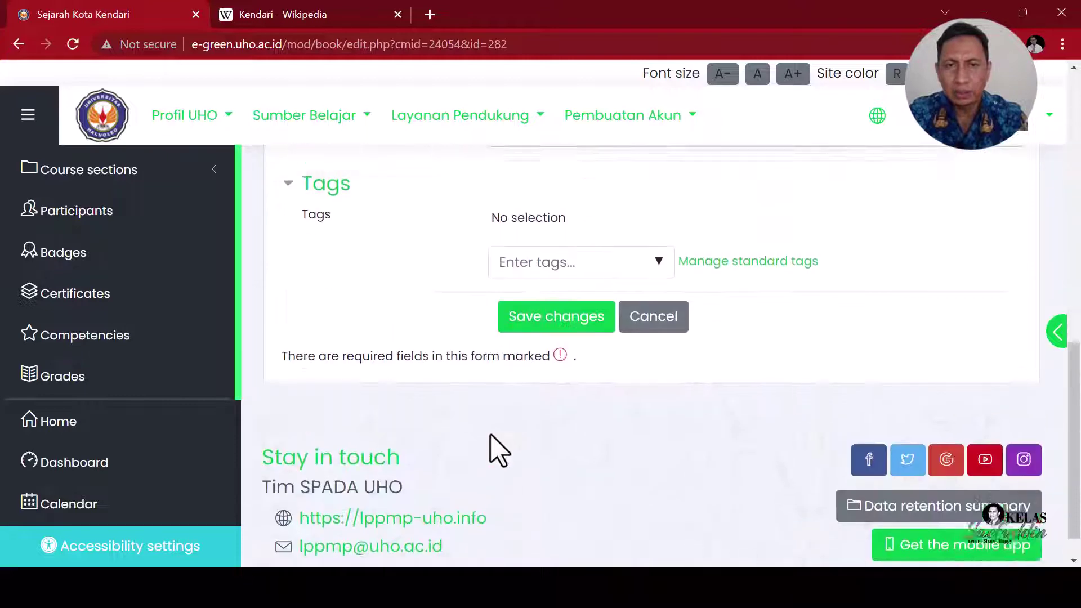
pyautogui.scroll(3, 507, 447)
pyautogui.click(543, 456)
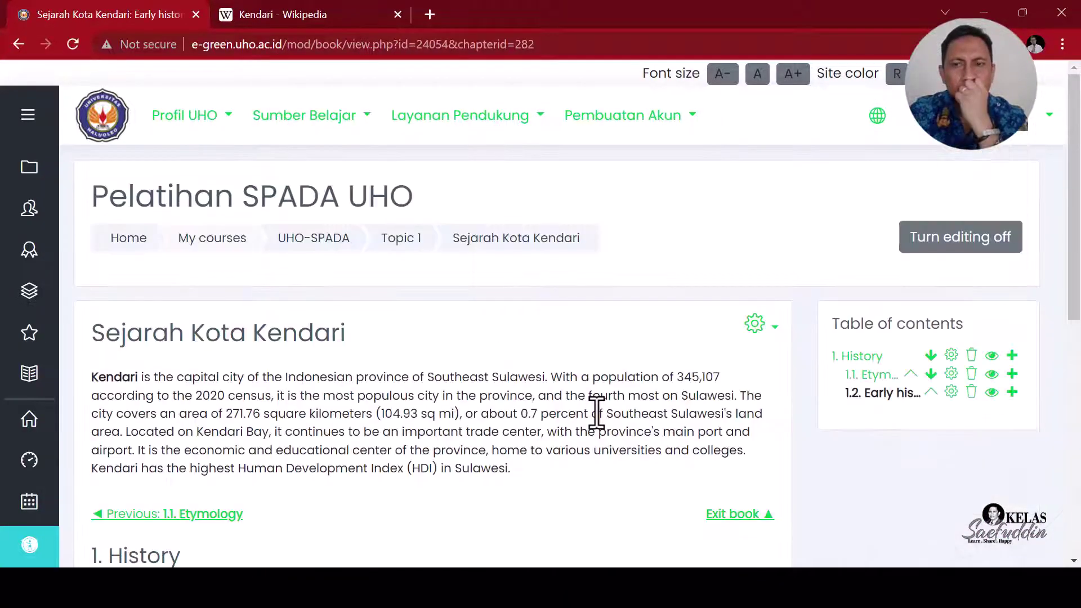